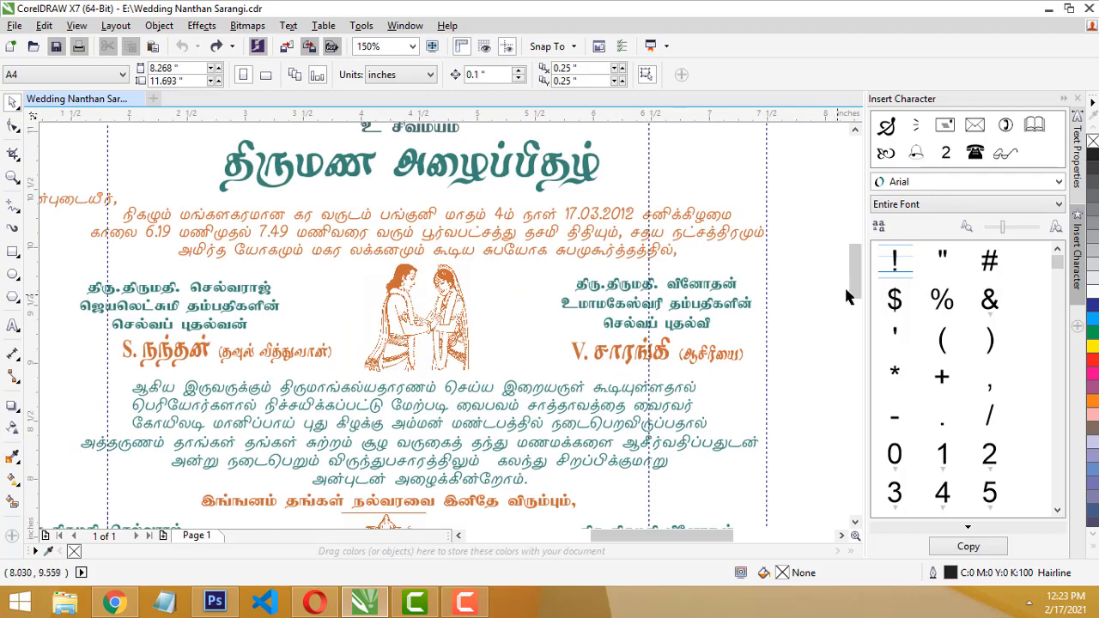
# - Examine the wedding invitation's Tamil and English sections, including the couple illustration, event details and family addresses
pyautogui.scroll(-8, 825, 309)
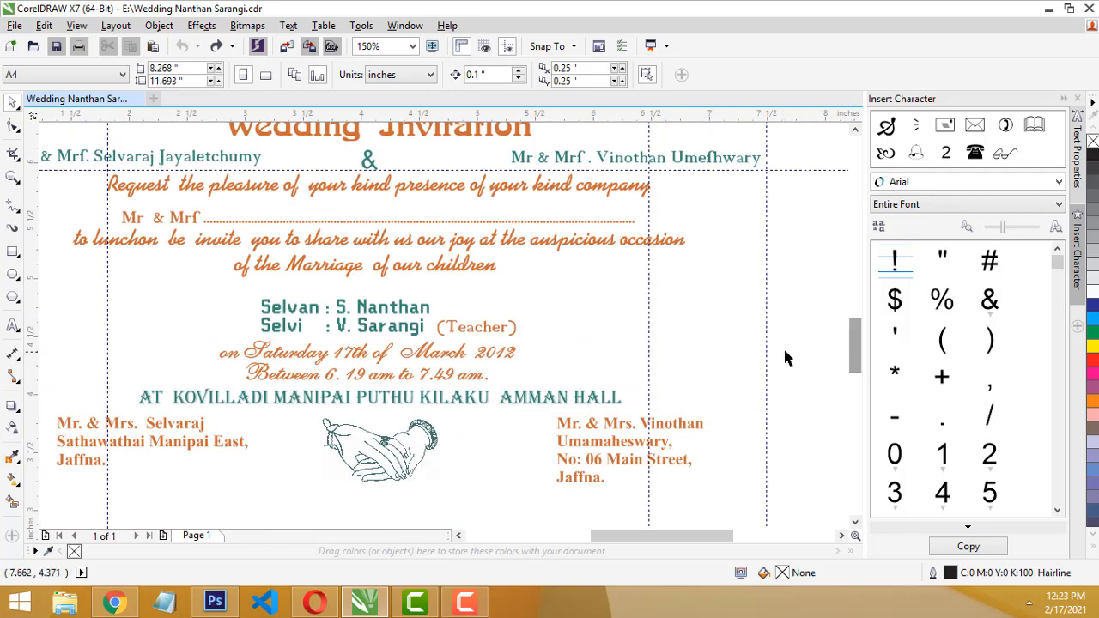
pyautogui.scroll(-1, 785, 352)
pyautogui.moveTo(856, 362); pyautogui.dragTo(857, 311)
pyautogui.click(690, 266)
pyautogui.click(633, 403)
pyautogui.scroll(1, 805, 291)
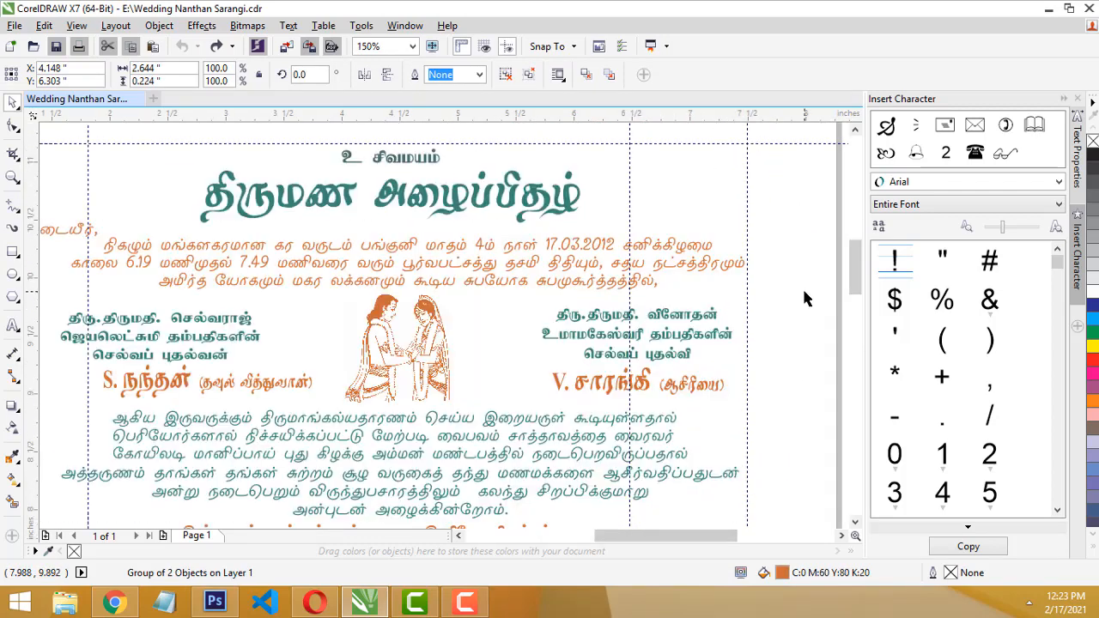
pyautogui.scroll(-1, 805, 298)
# - Preview the wedding invitation full screen without guidelines and return to the drawing with nothing selected
pyautogui.rightClick(615, 176)
pyautogui.click(639, 186)
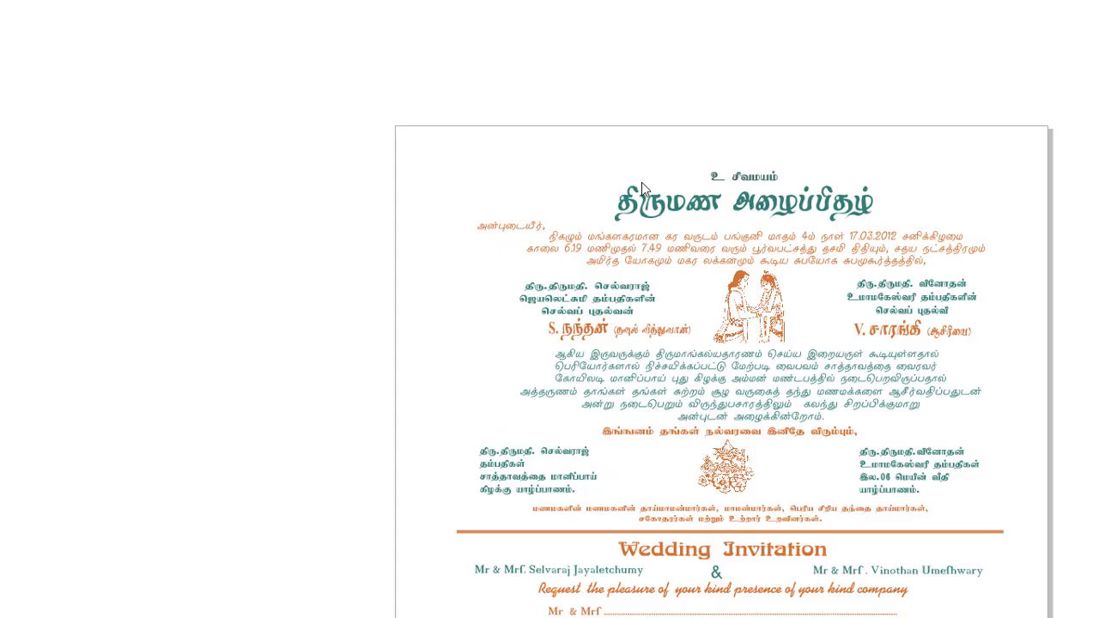
pyautogui.click(564, 318)
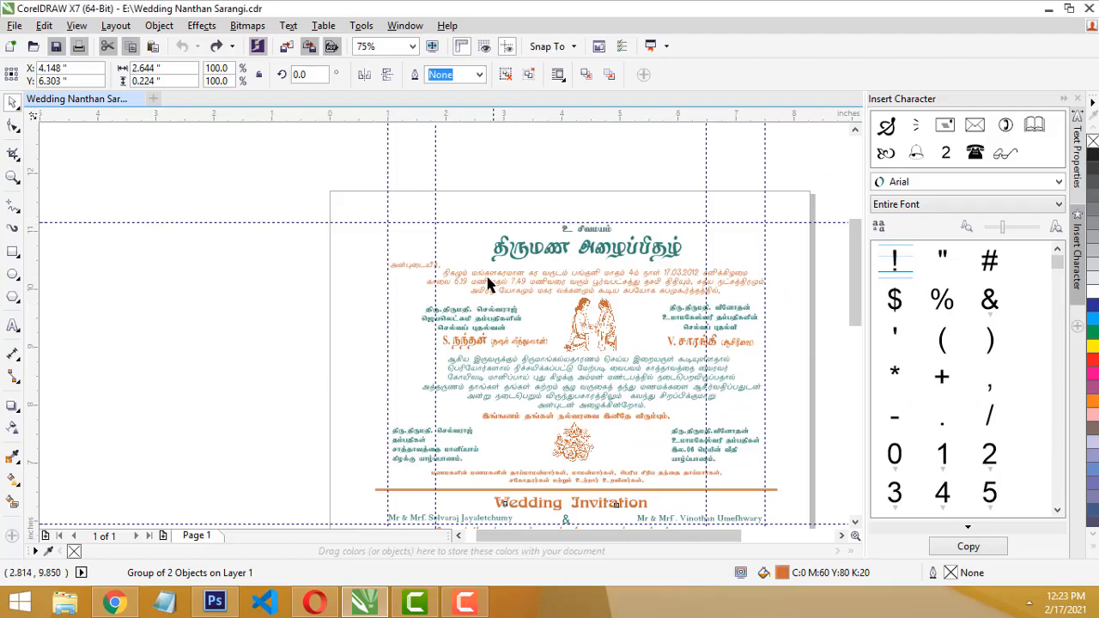
pyautogui.click(856, 520)
pyautogui.rightClick(767, 169)
pyautogui.click(798, 175)
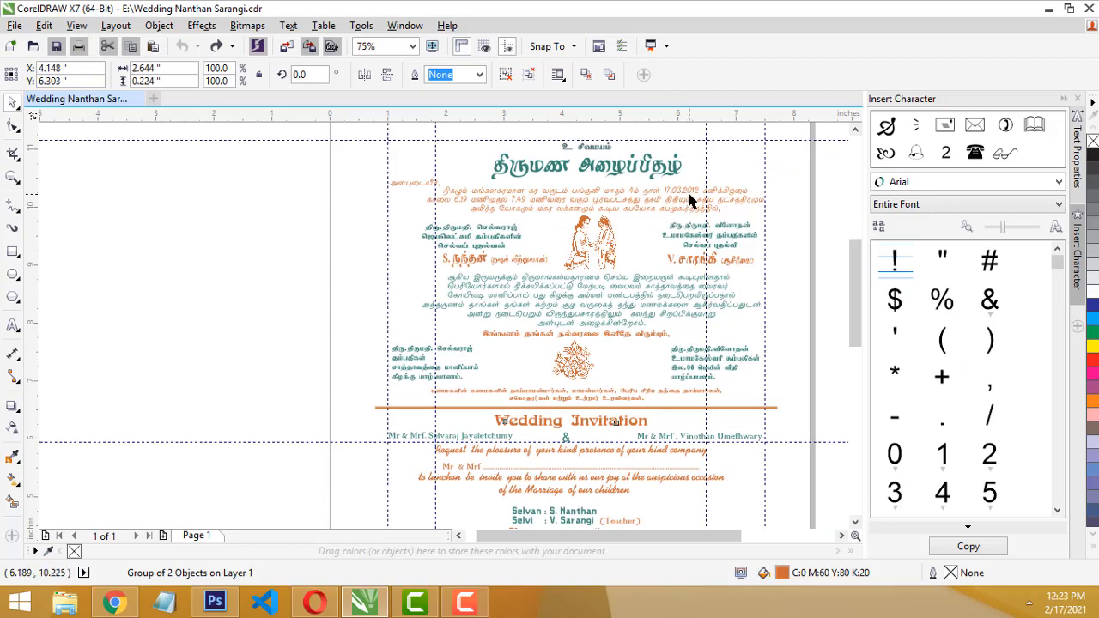
pyautogui.click(176, 155)
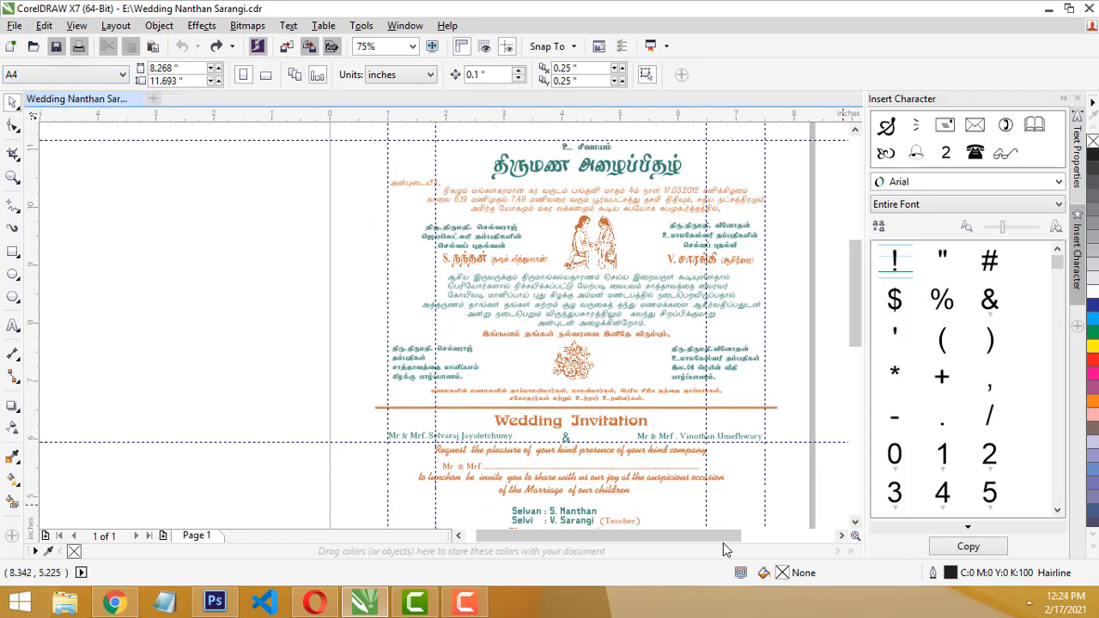
# - Select all objects of the invitation to inspect the extent of the artwork, and clear the selection
pyautogui.moveTo(723, 536); pyautogui.dragTo(753, 536)
pyautogui.moveTo(855, 335)
pyautogui.mouseDown()
pyautogui.moveTo(842, 418)
pyautogui.moveTo(857, 339)
pyautogui.mouseUp()
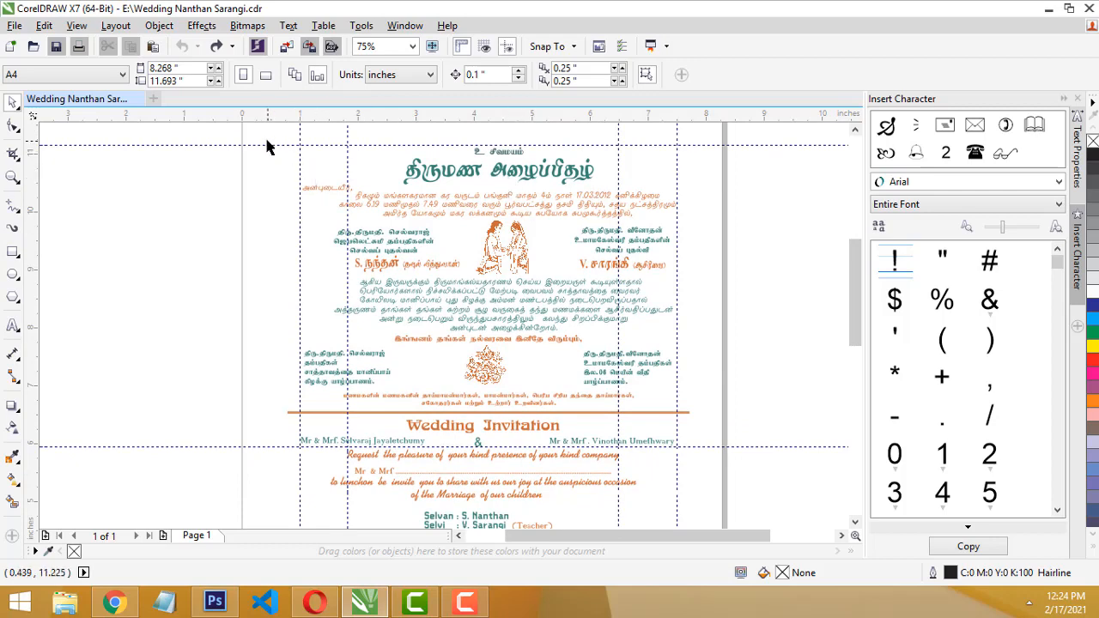
pyautogui.moveTo(261, 132); pyautogui.dragTo(650, 421)
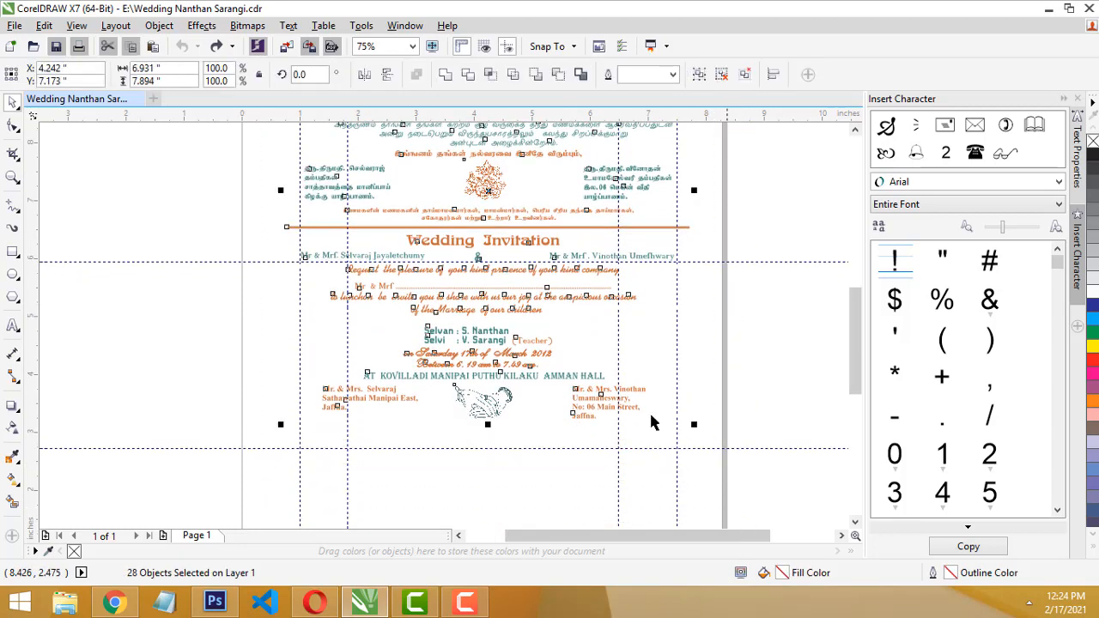
pyautogui.rightClick(479, 172)
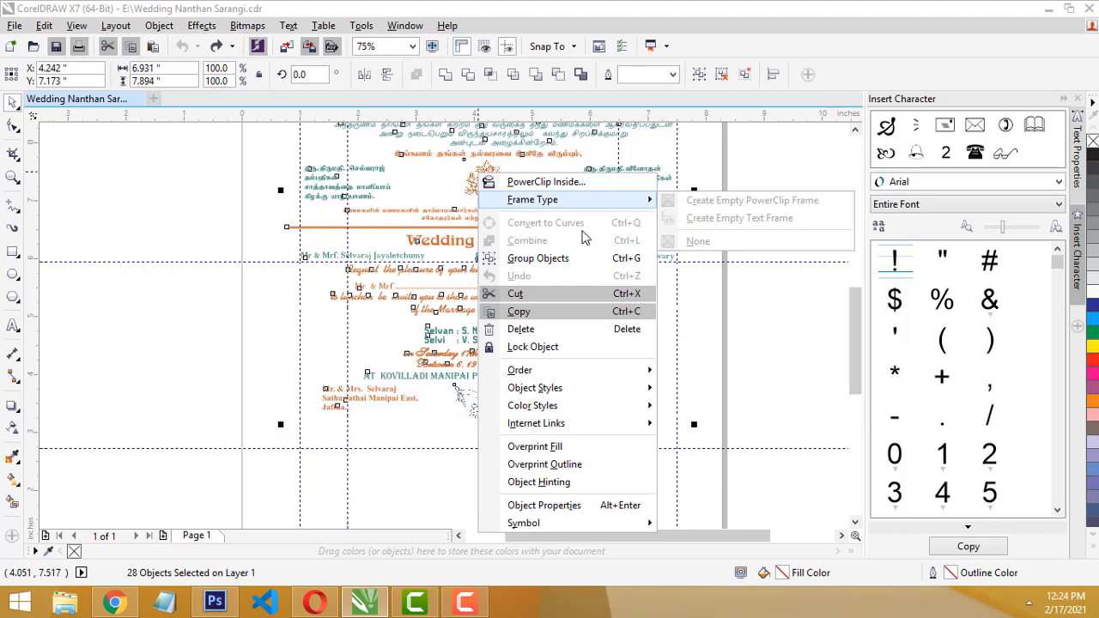
pyautogui.click(744, 293)
pyautogui.click(699, 331)
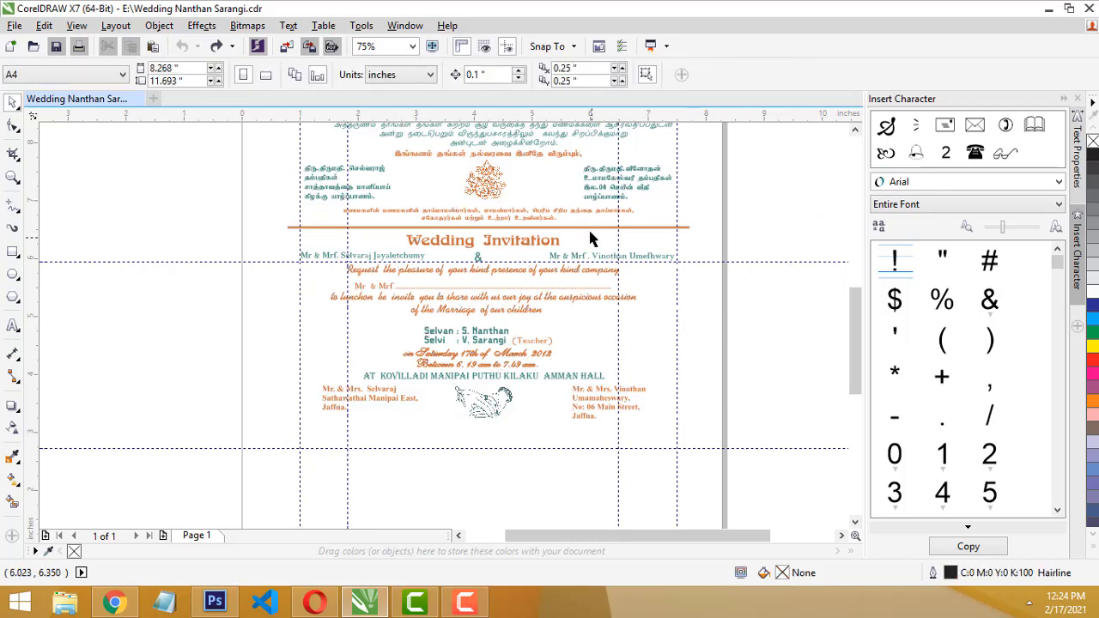
# - Examine the Tamil section close up, selecting its heading and main body paragraph to check how the text is grouped
pyautogui.scroll(2, 632, 213)
pyautogui.scroll(-2, 735, 285)
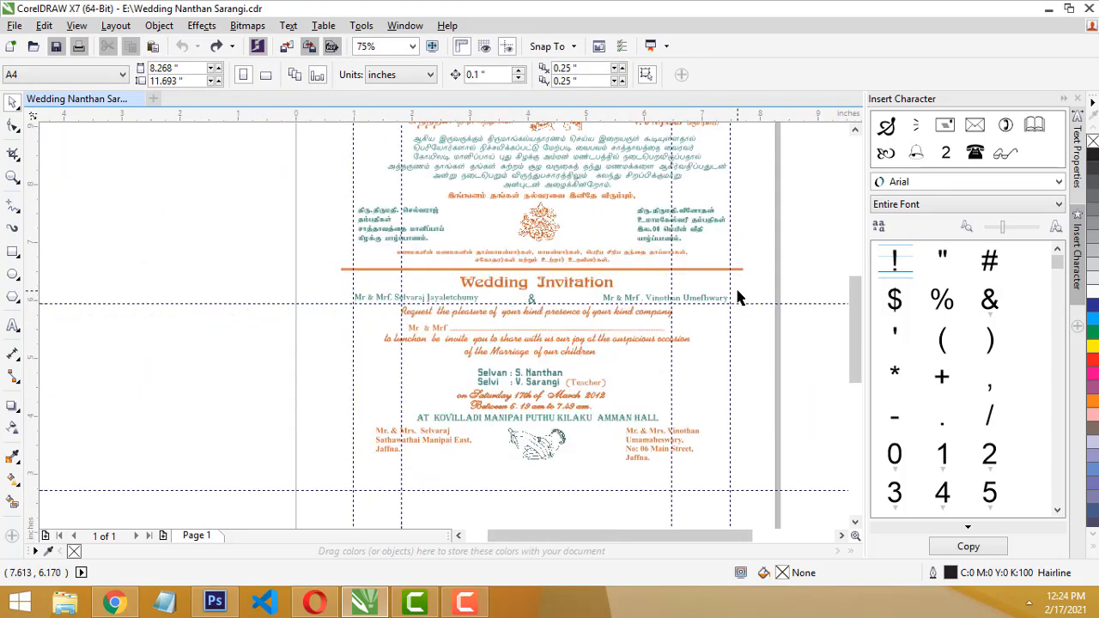
pyautogui.moveTo(861, 316); pyautogui.dragTo(862, 280)
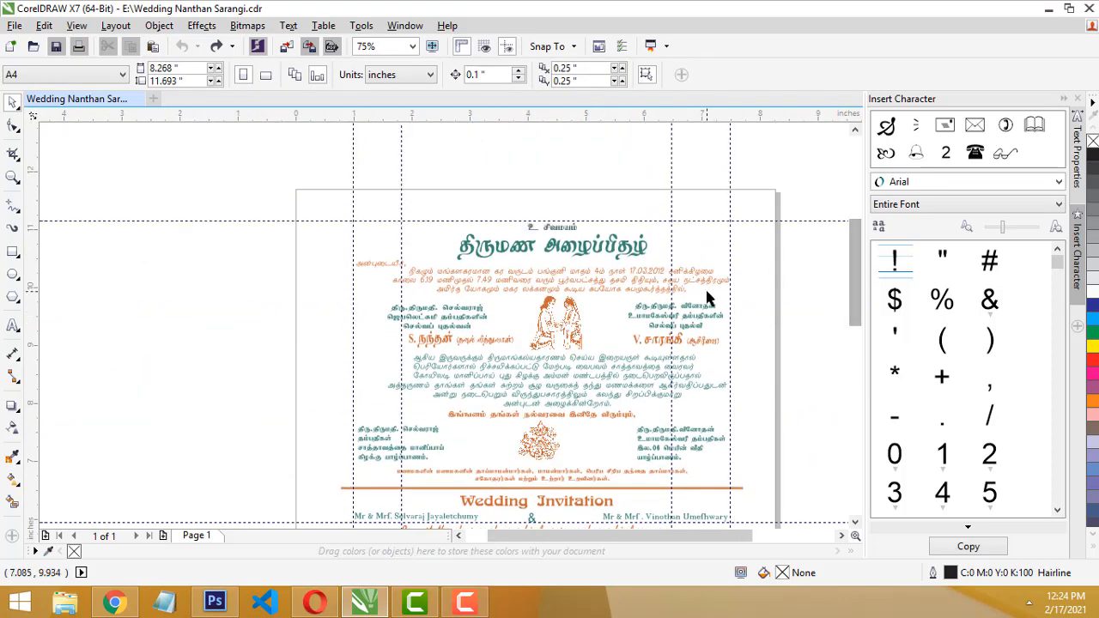
pyautogui.scroll(2, 711, 296)
pyautogui.scroll(-2, 569, 256)
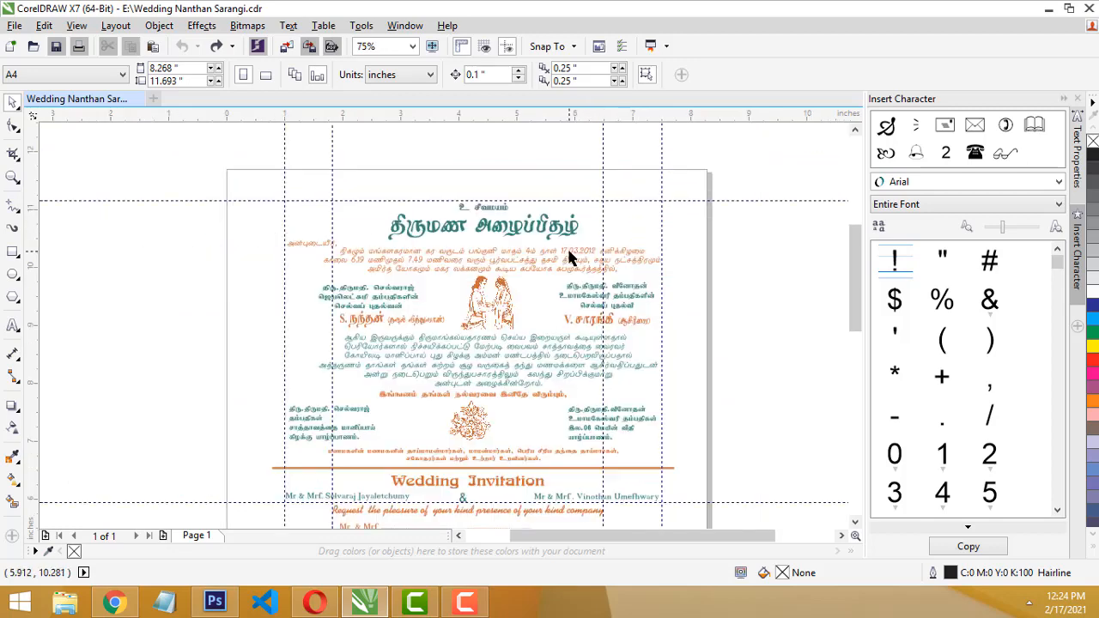
pyautogui.scroll(2, 483, 260)
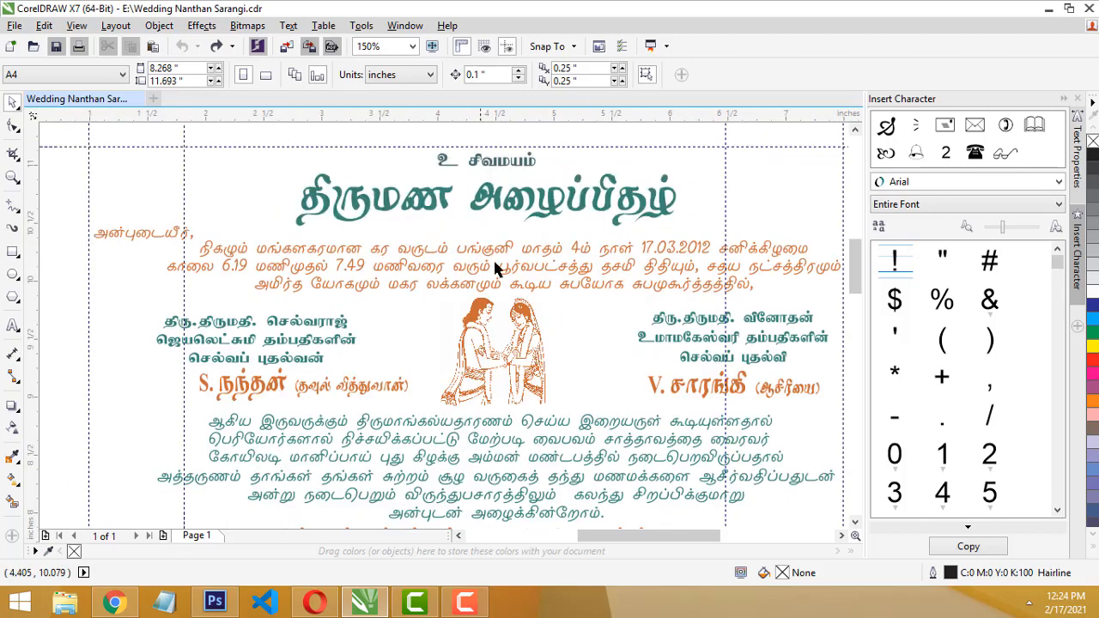
pyautogui.click(543, 210)
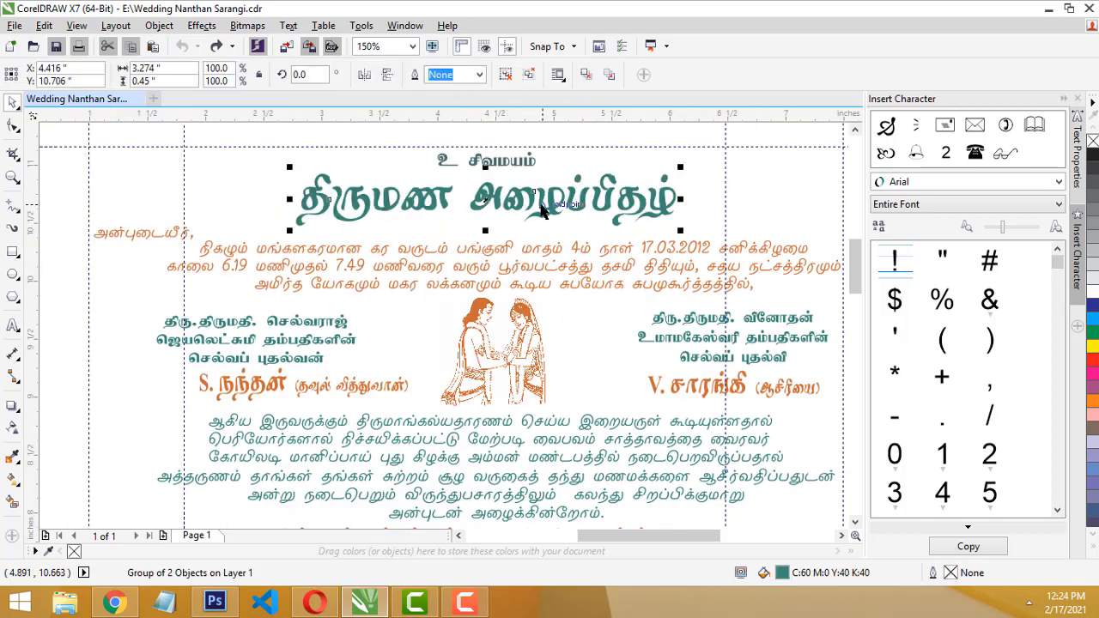
pyautogui.click(442, 263)
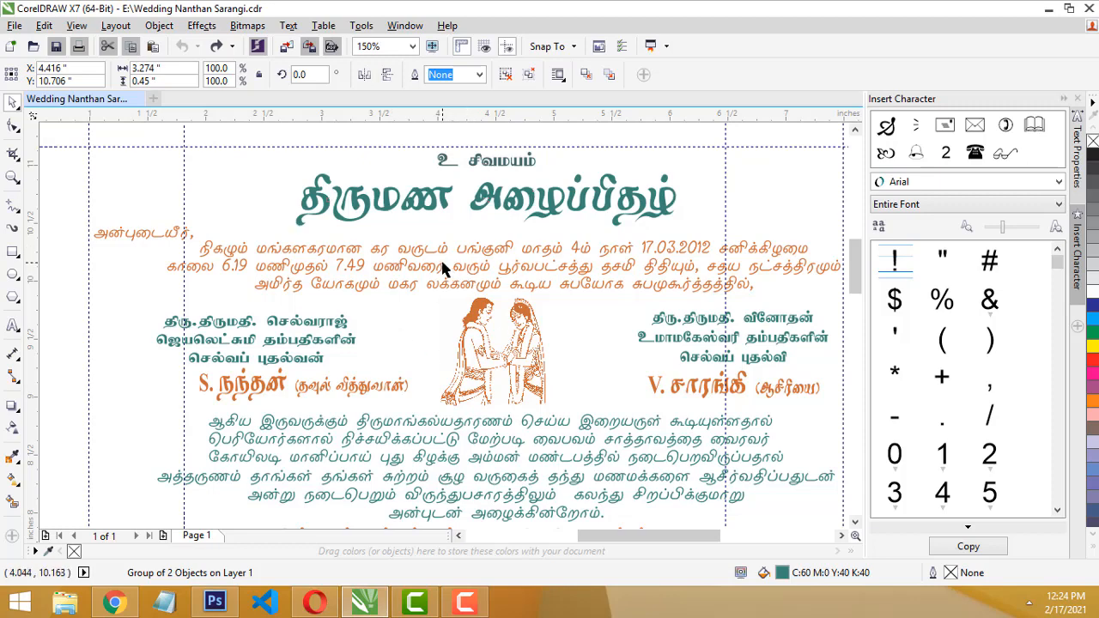
pyautogui.click(409, 442)
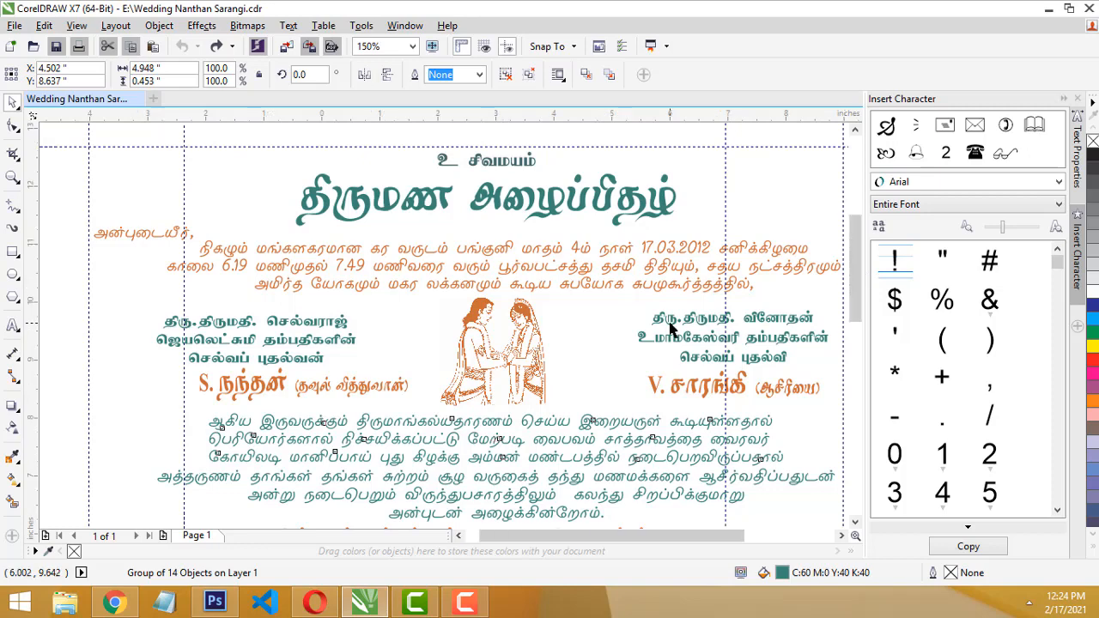
pyautogui.scroll(-2, 753, 438)
pyautogui.scroll(2, 753, 437)
pyautogui.scroll(-2, 617, 333)
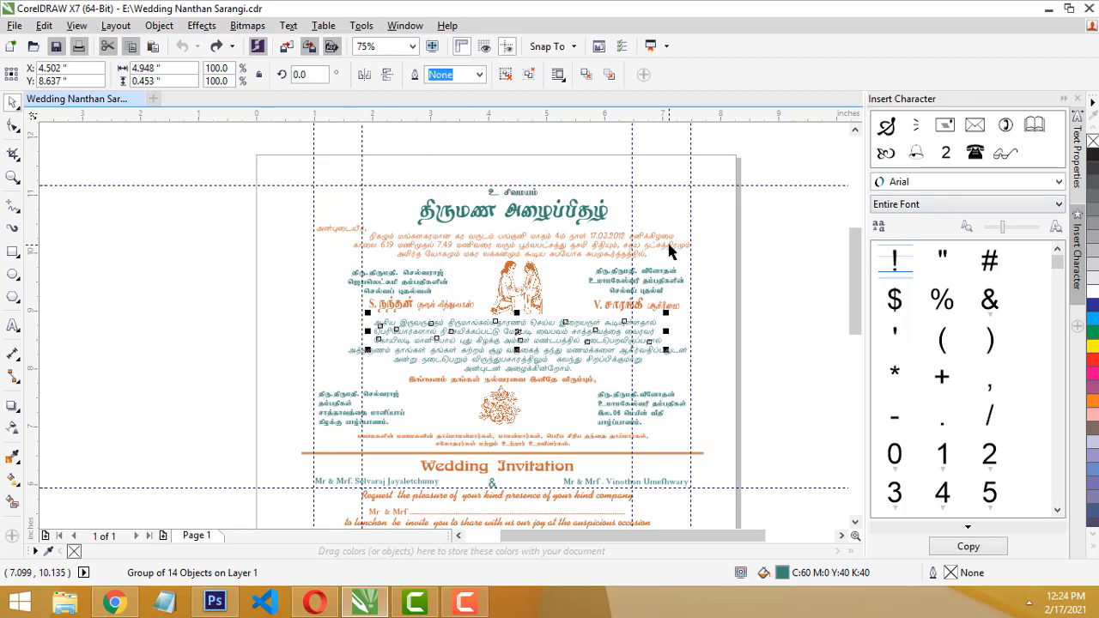
pyautogui.scroll(2, 674, 250)
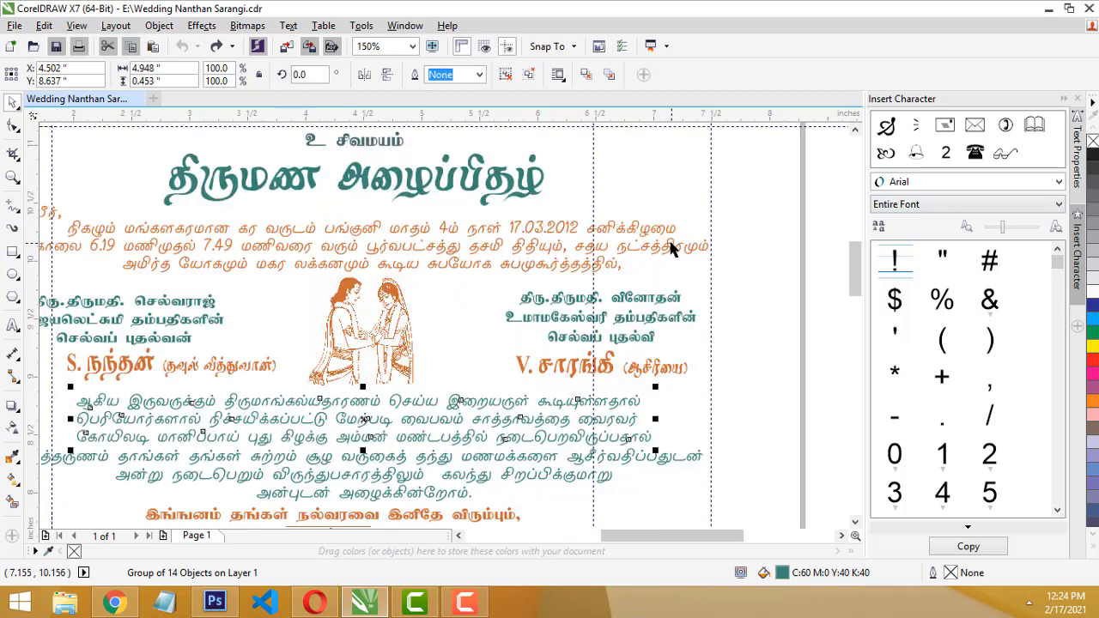
pyautogui.scroll(-2, 646, 230)
pyautogui.scroll(2, 558, 231)
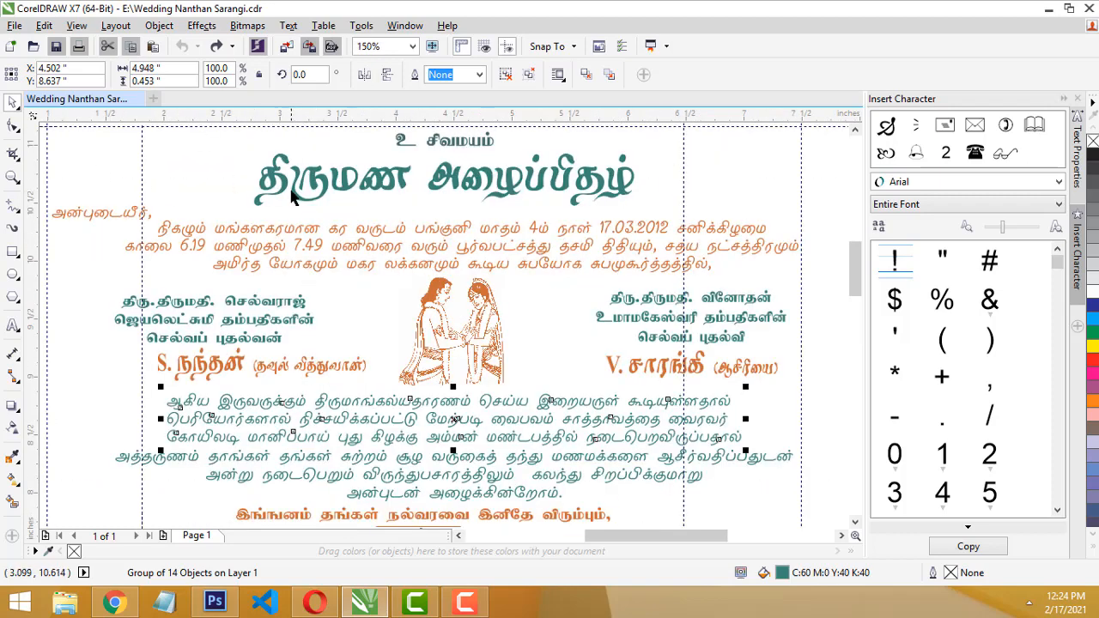
pyautogui.scroll(-2, 295, 198)
pyautogui.moveTo(676, 534); pyautogui.dragTo(610, 536)
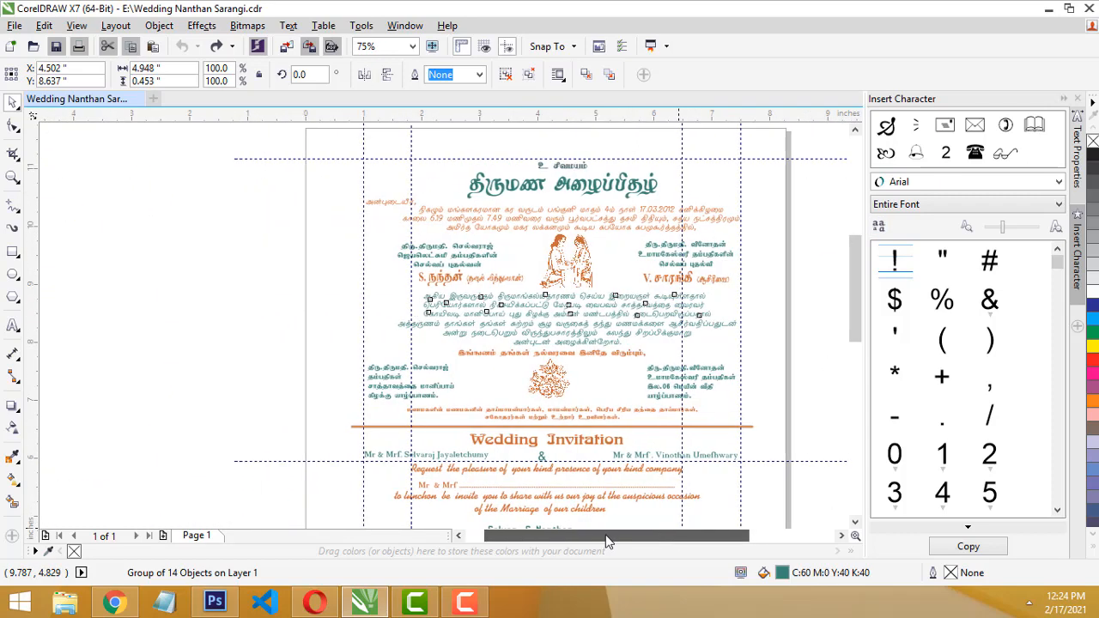
# - Select the complete invitation artwork once more and review its layout against the guidelines
pyautogui.moveTo(315, 140); pyautogui.dragTo(784, 480)
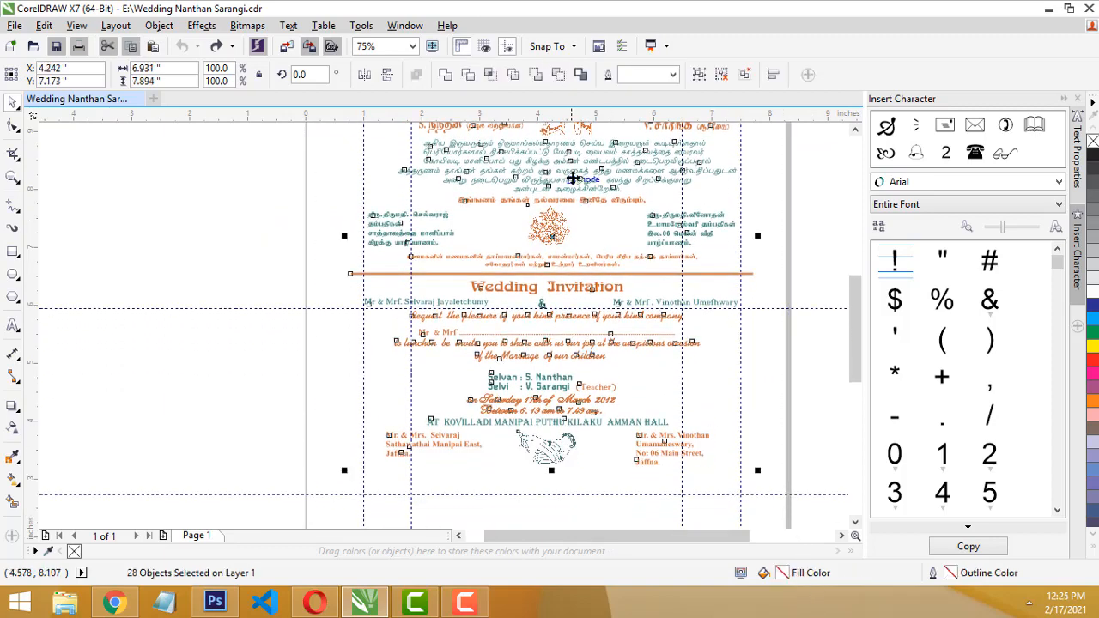
pyautogui.rightClick(572, 178)
pyautogui.click(812, 255)
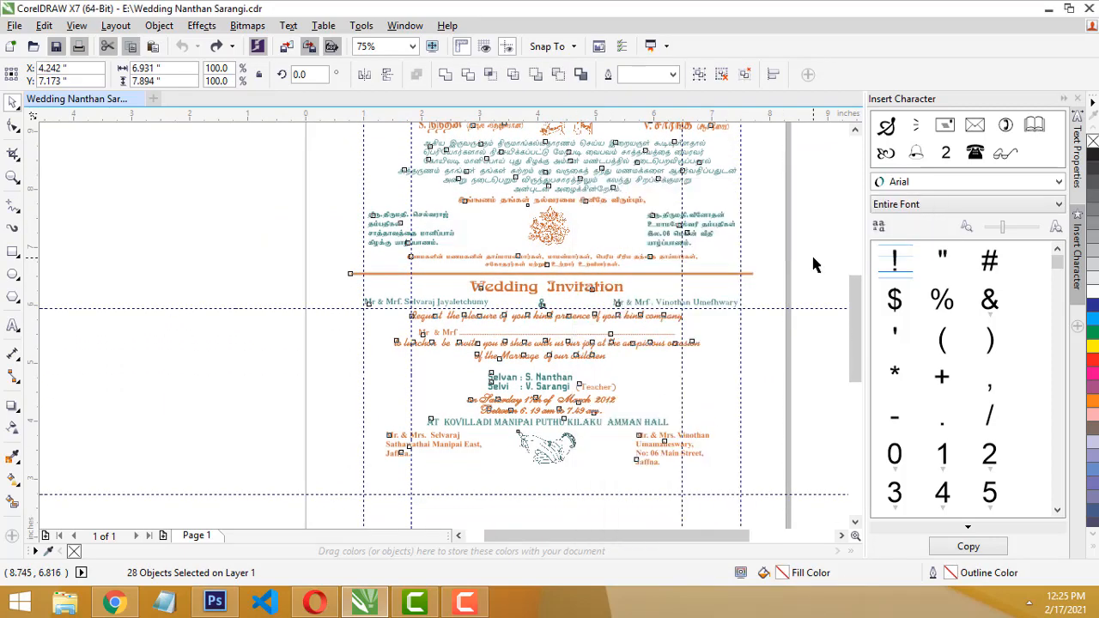
pyautogui.moveTo(850, 302); pyautogui.dragTo(850, 264)
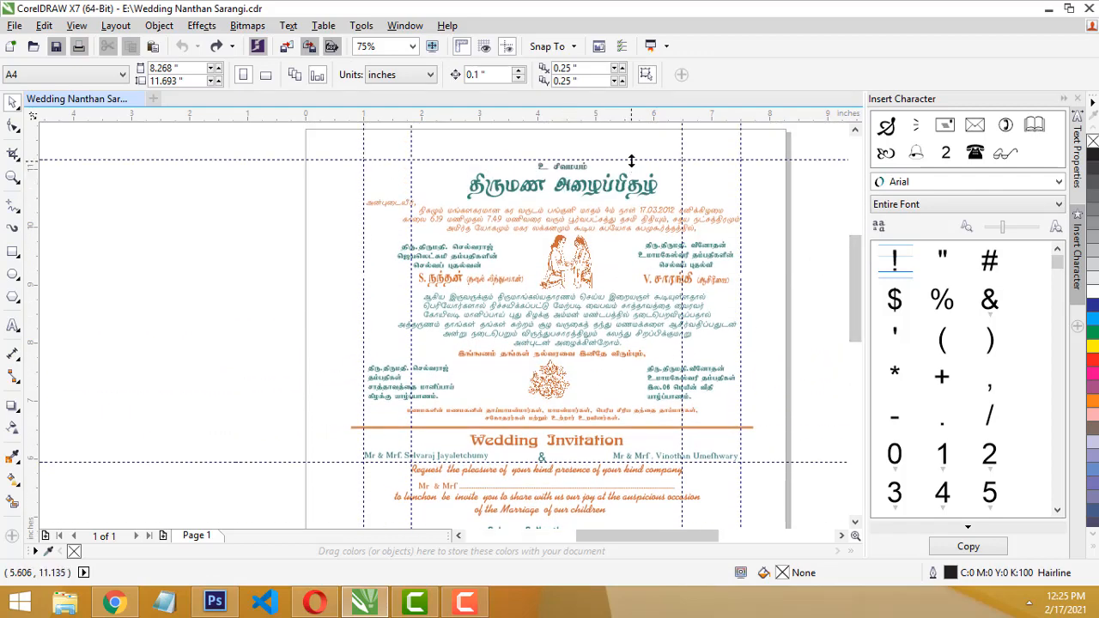
pyautogui.scroll(1, 584, 184)
pyautogui.scroll(-1, 341, 156)
pyautogui.scroll(1, 346, 167)
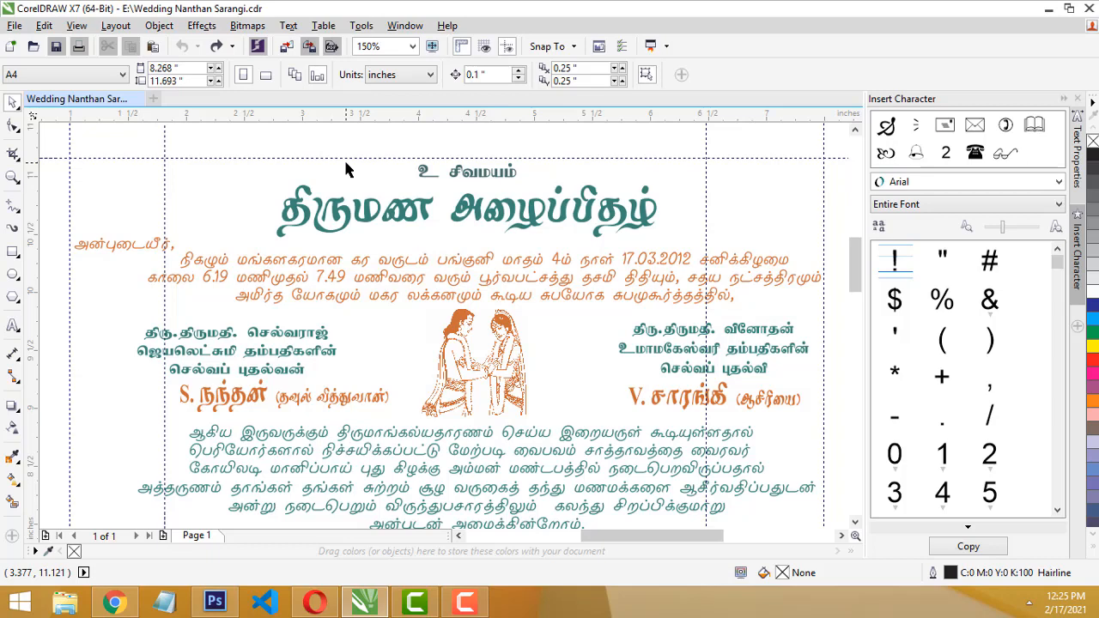
pyautogui.scroll(-2, 346, 169)
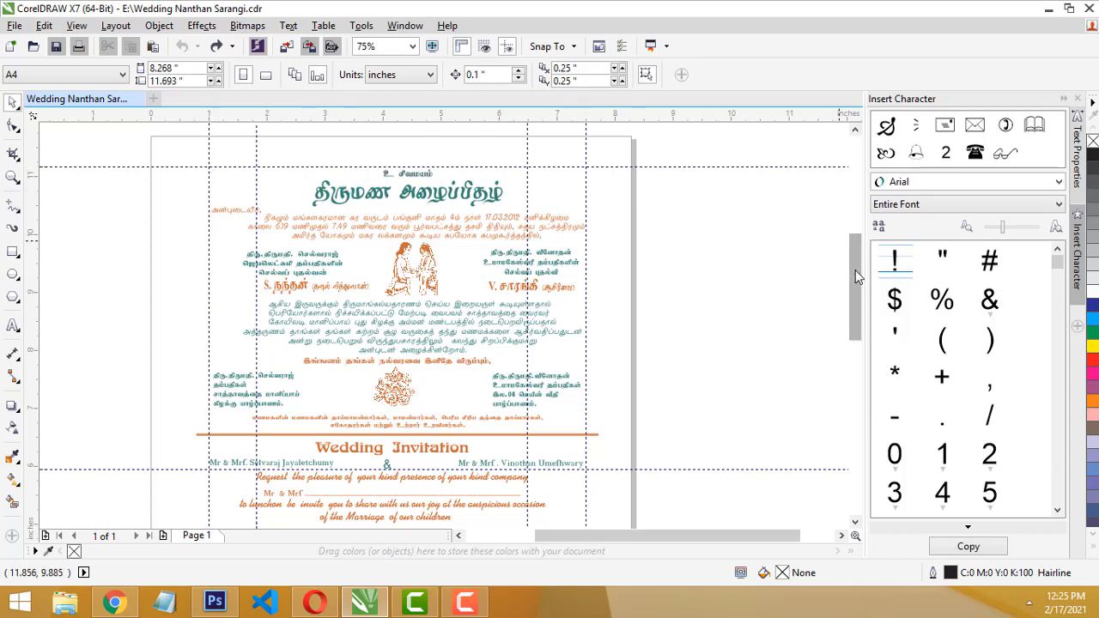
# - Draw a rectangle about 3.83 in wide and 3.53 in high beside the invitation page
pyautogui.scroll(2, 855, 269)
pyautogui.click(13, 253)
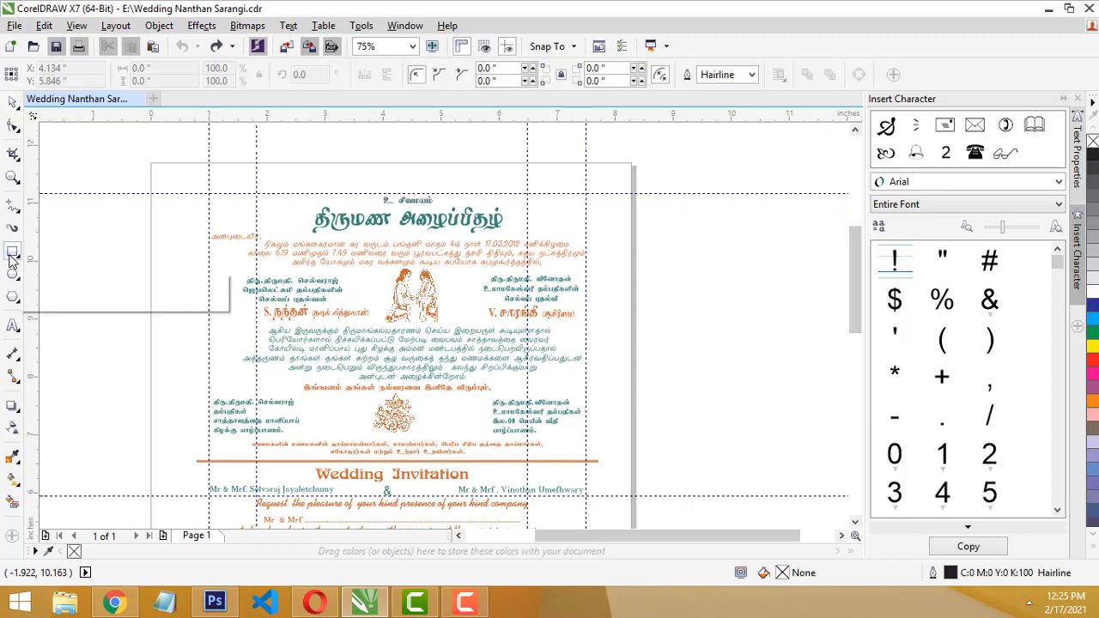
pyautogui.moveTo(702, 240); pyautogui.dragTo(782, 376)
# - Create a new single-page A4 portrait document with CMYK color mode and 300 dpi rendering resolution
pyautogui.click(15, 25)
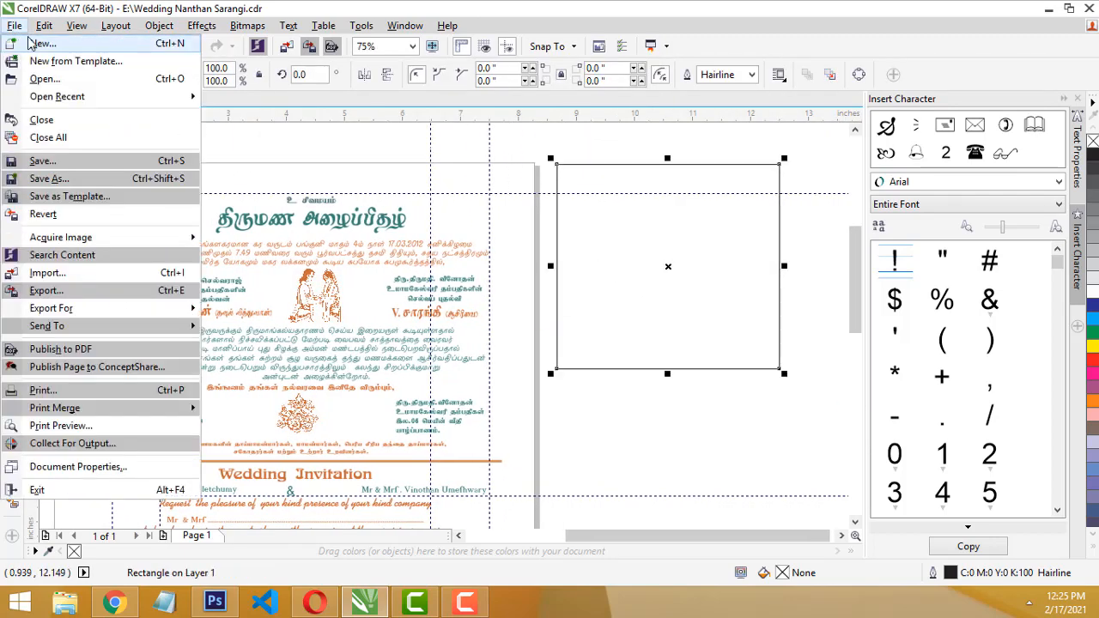
pyautogui.click(39, 42)
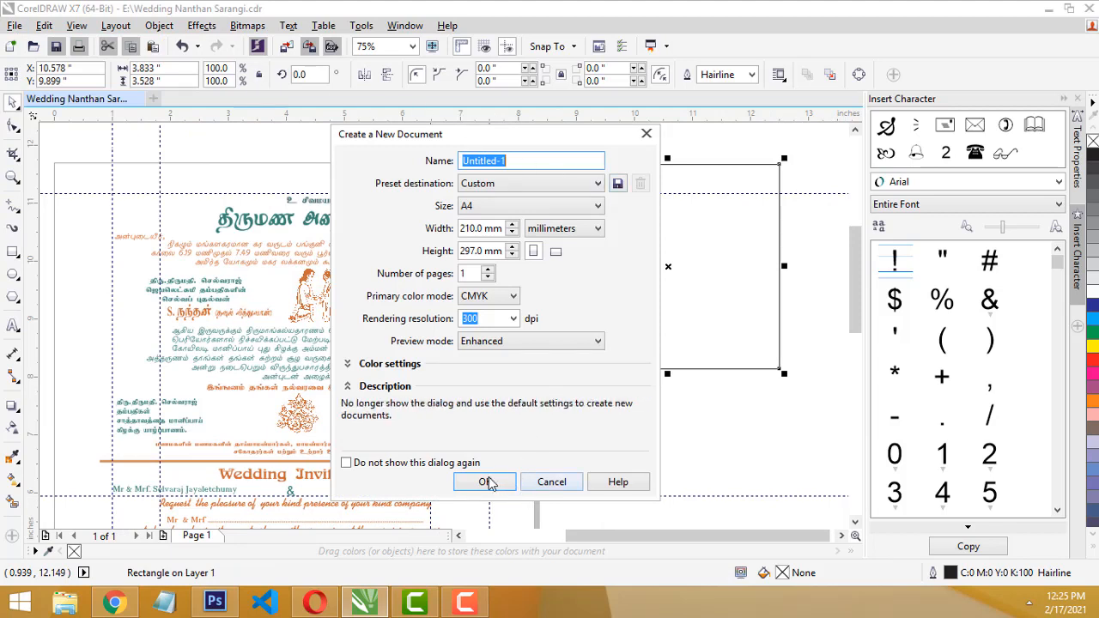
pyautogui.click(487, 484)
pyautogui.scroll(2, 399, 215)
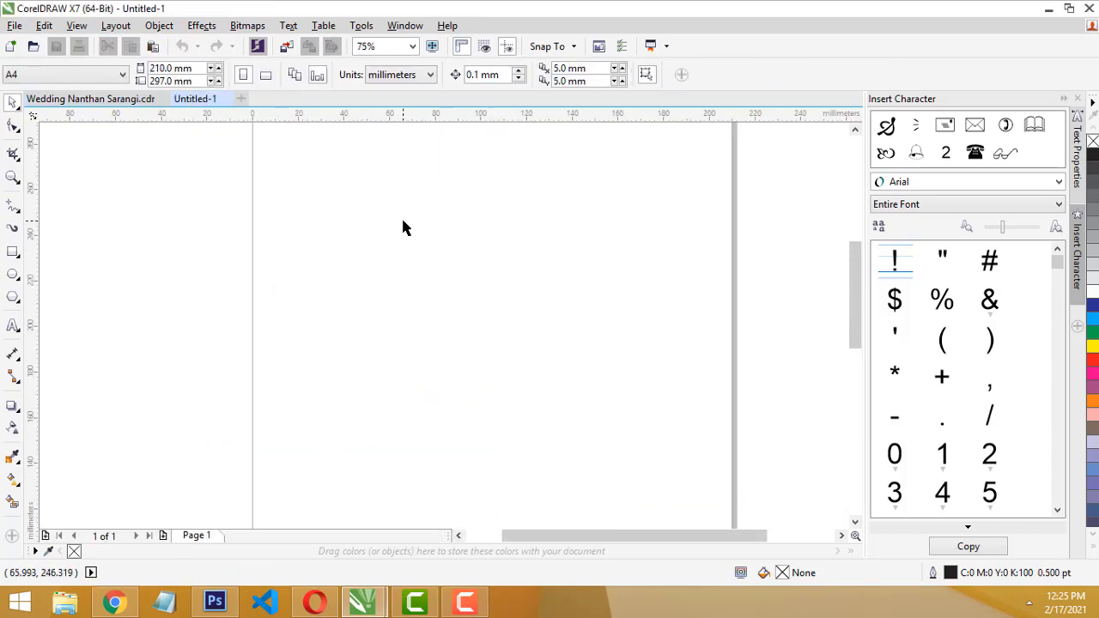
# - Set the new document's ruler units to inches
pyautogui.doubleClick(527, 116)
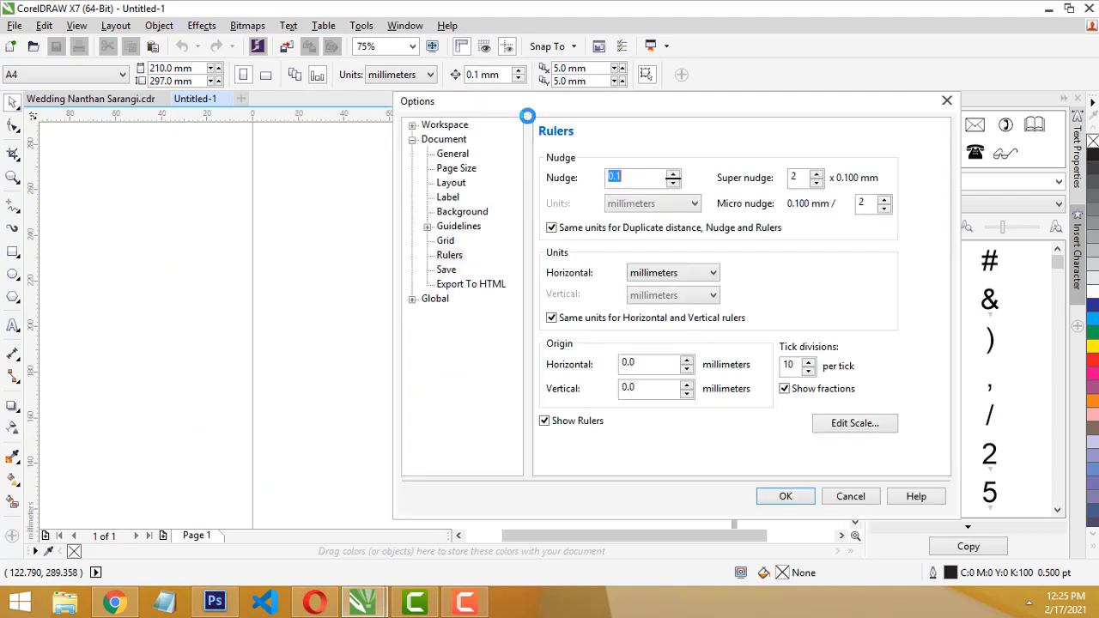
pyautogui.click(449, 258)
pyautogui.click(697, 272)
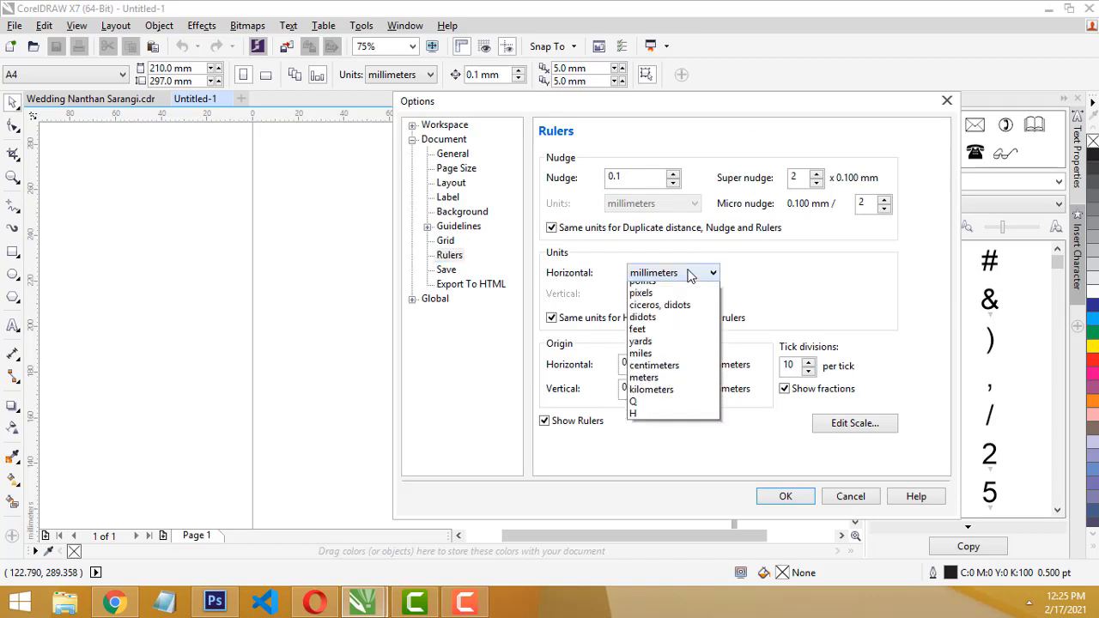
pyautogui.click(653, 292)
pyautogui.click(786, 496)
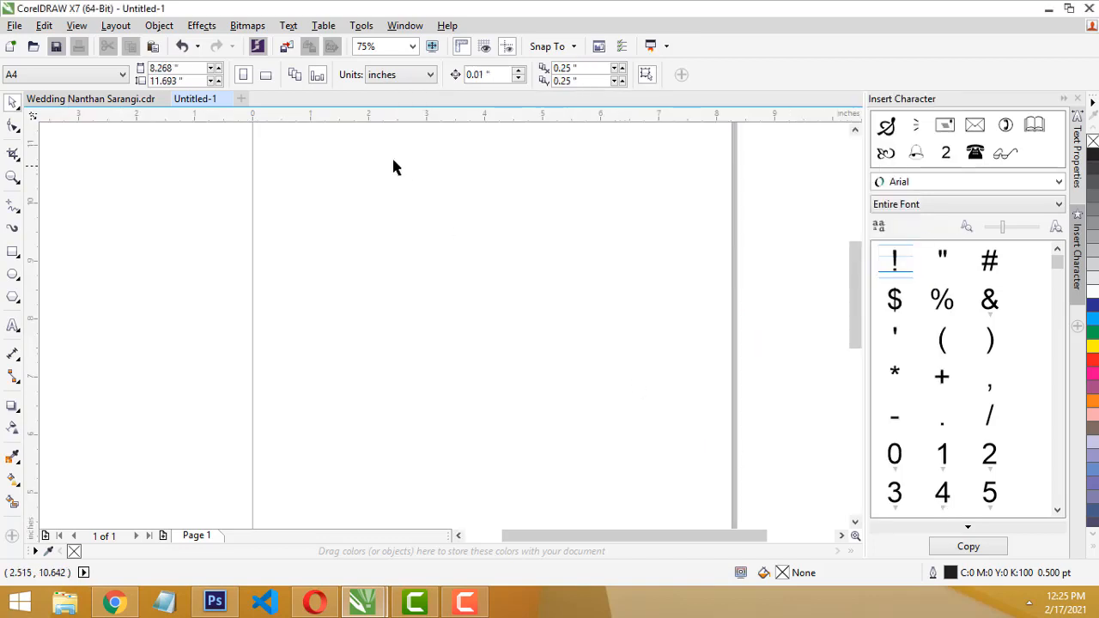
# - Draw a rectangle on the page and narrow it to about 6.36 in wide by 4.97 in high
pyautogui.click(12, 251)
pyautogui.moveTo(283, 155)
pyautogui.mouseDown()
pyautogui.moveTo(498, 385)
pyautogui.moveTo(738, 445)
pyautogui.mouseUp()
pyautogui.moveTo(738, 299); pyautogui.dragTo(653, 301)
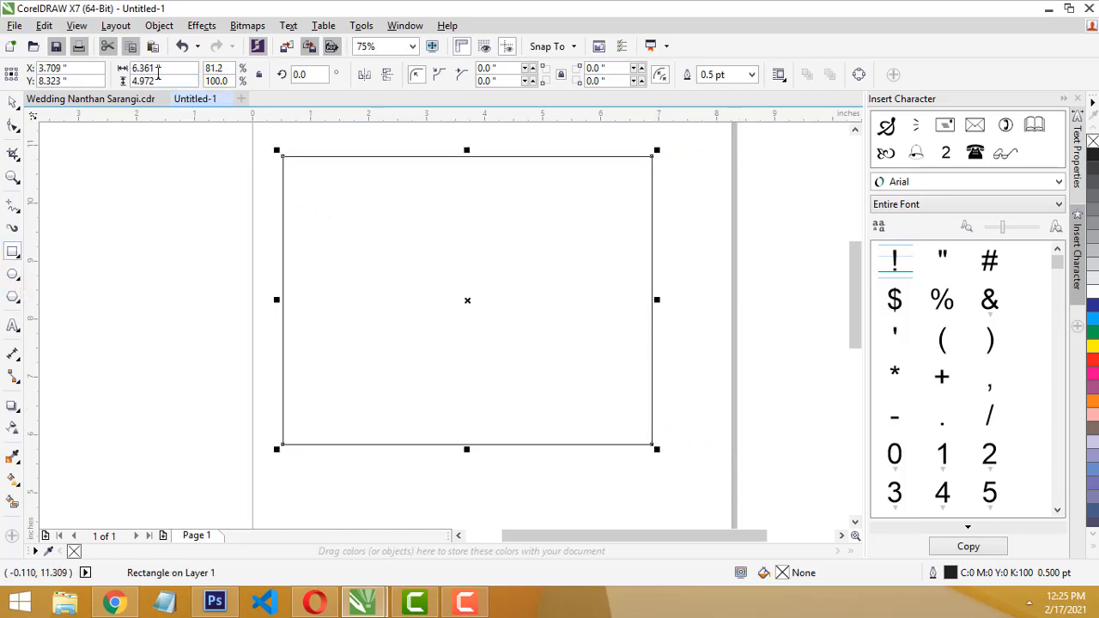
# - Stretch the rectangle to 5.75 in high and widen it toward the page's right edge
pyautogui.doubleClick(151, 71)
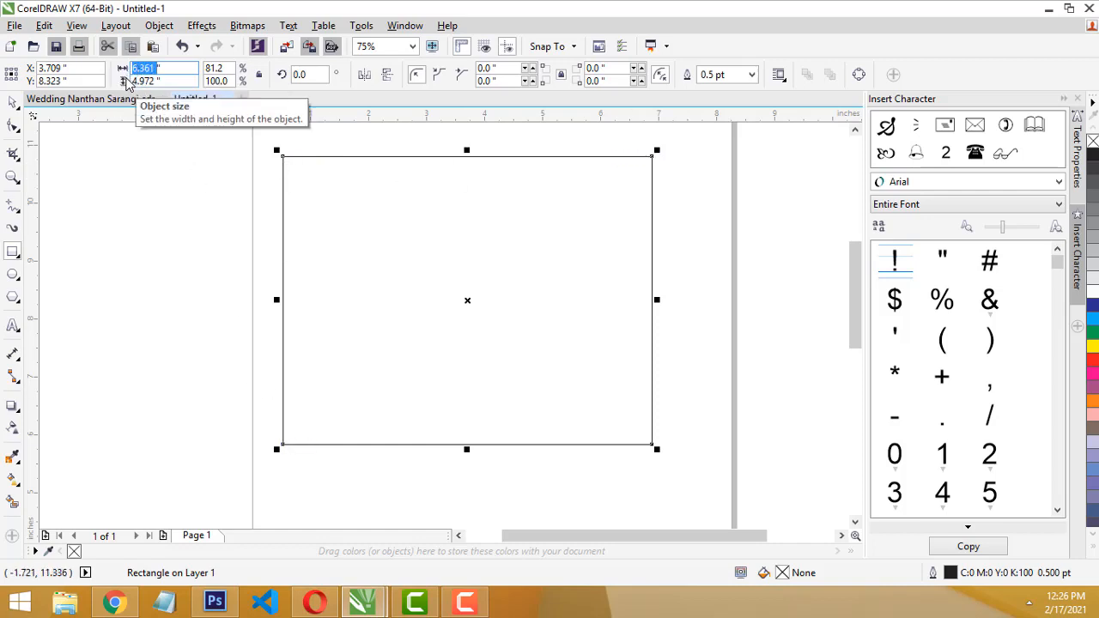
pyautogui.doubleClick(162, 80)
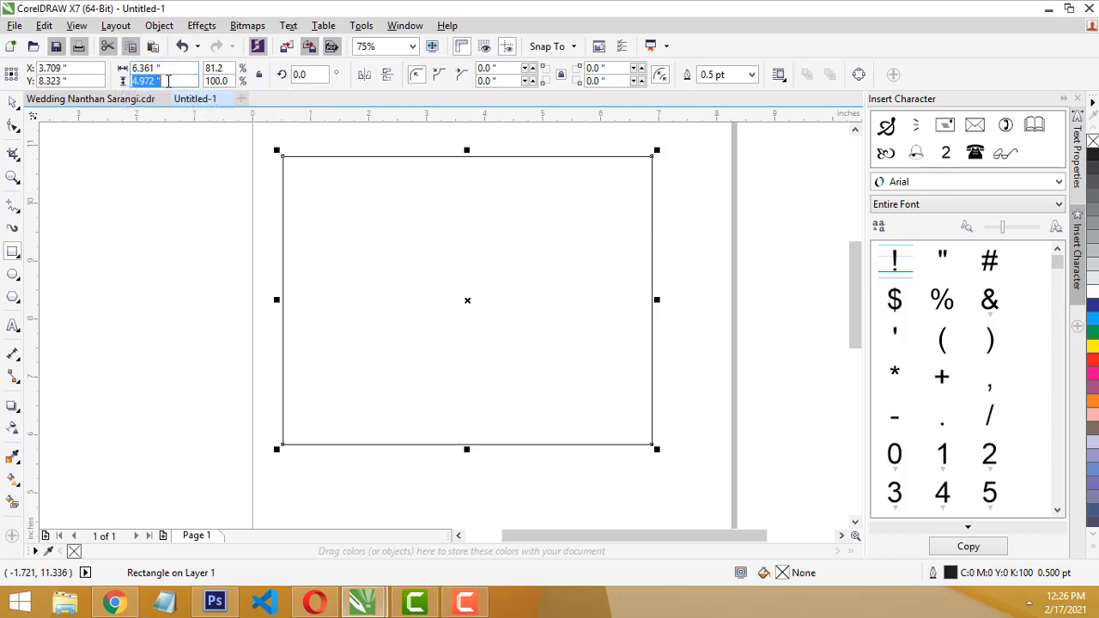
pyautogui.doubleClick(144, 68)
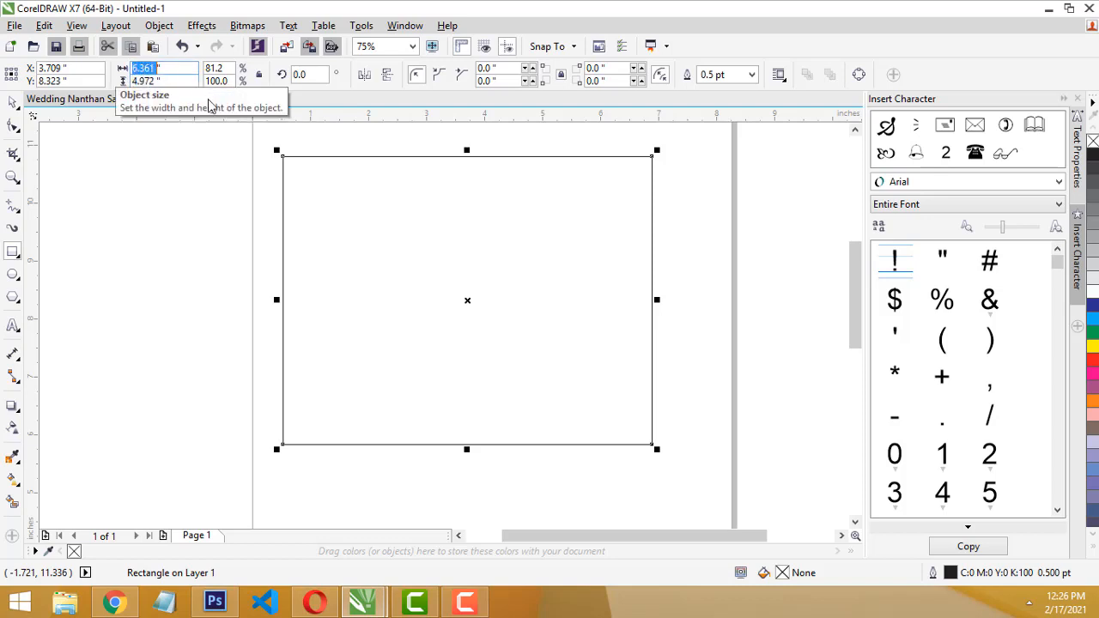
pyautogui.doubleClick(147, 82)
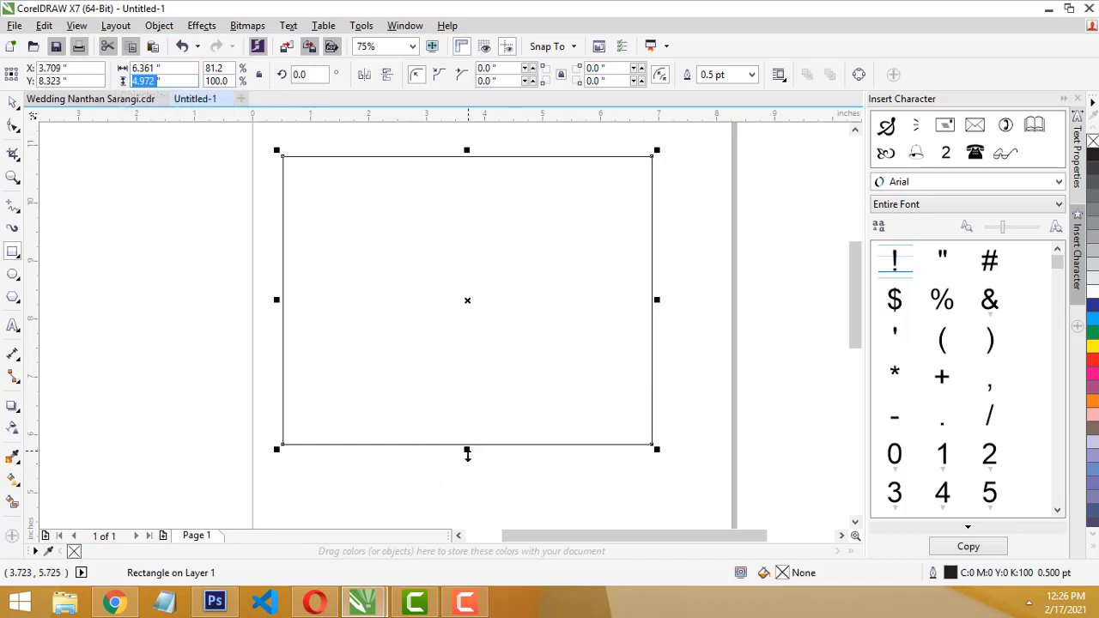
pyautogui.moveTo(468, 456); pyautogui.dragTo(468, 500)
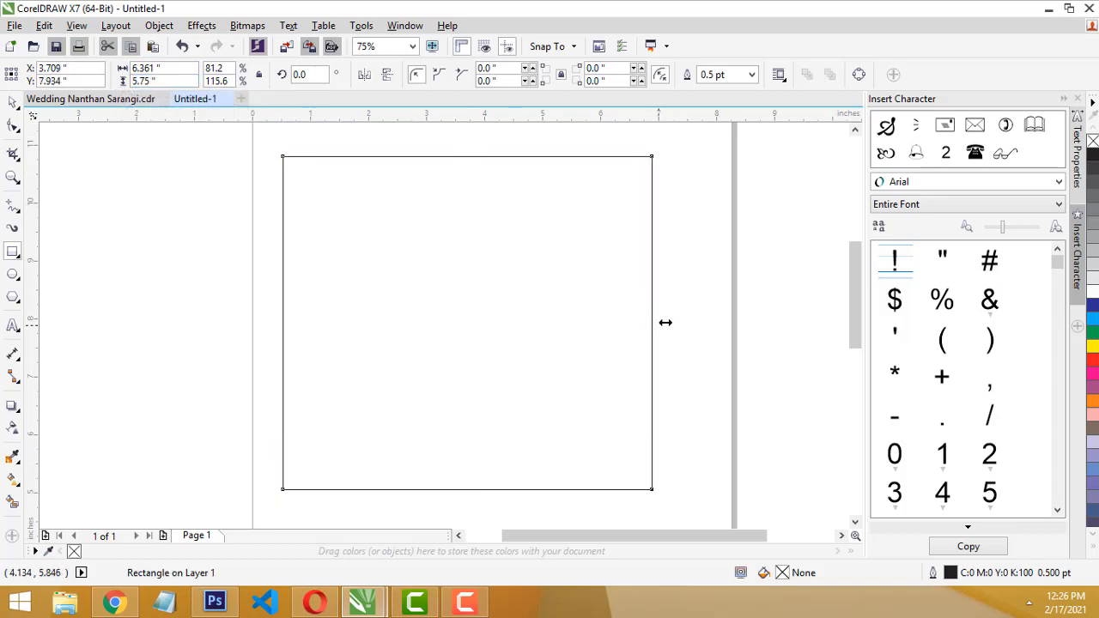
pyautogui.moveTo(666, 322); pyautogui.dragTo(699, 319)
# - Switch to the Wedding Nanthan Sarangi.cdr document and delete the rectangle beside the invitation page
pyautogui.click(123, 101)
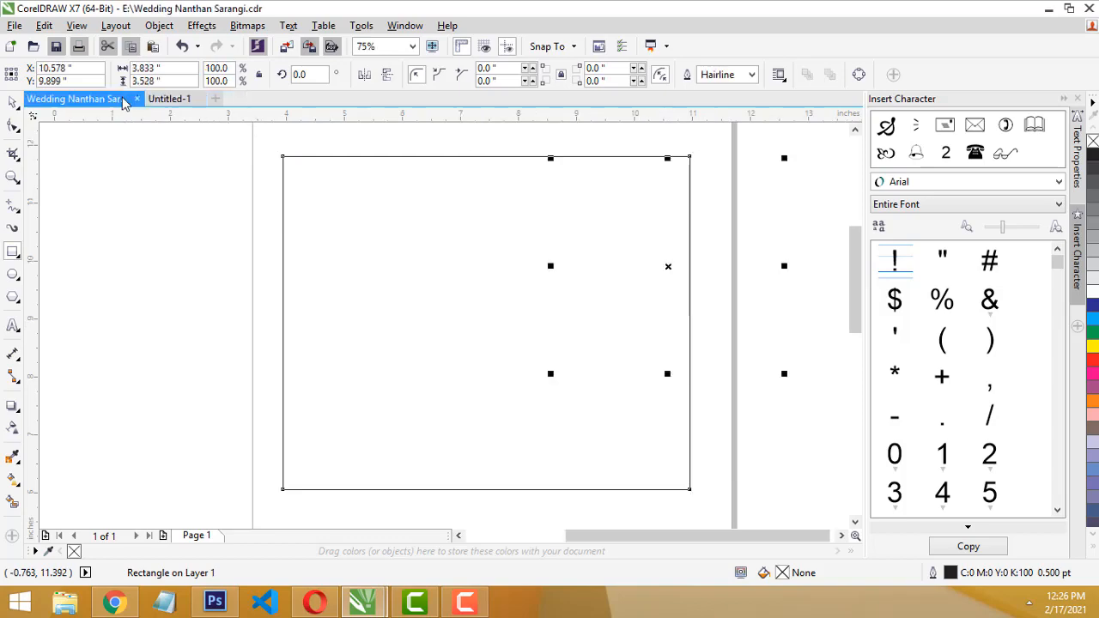
pyautogui.scroll(-1, 425, 256)
pyautogui.scroll(1, 353, 257)
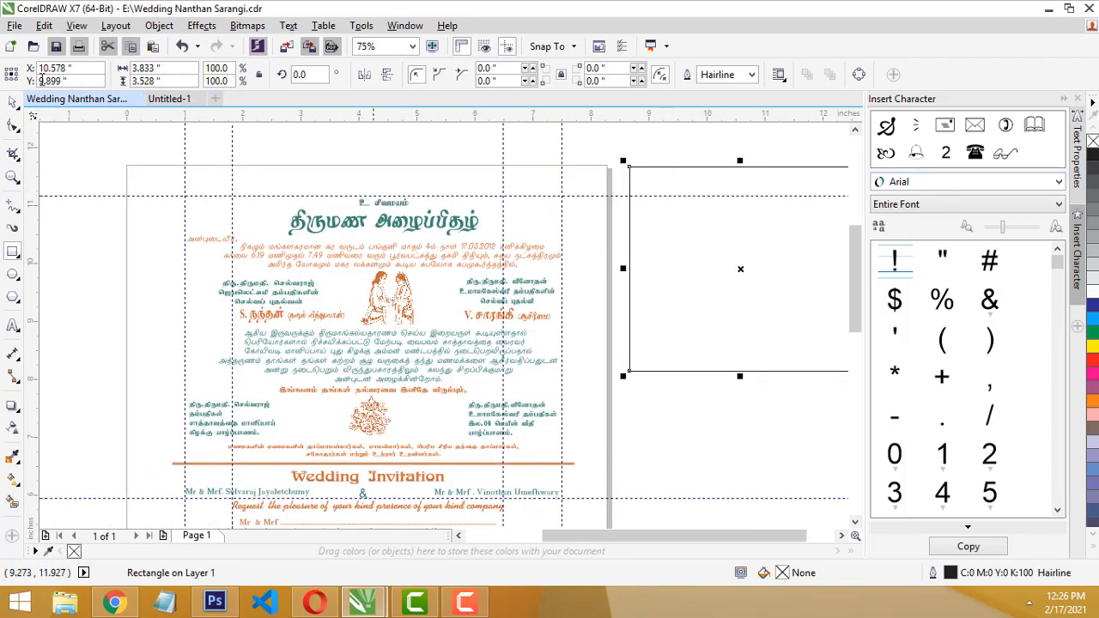
pyautogui.click(13, 103)
pyautogui.click(702, 185)
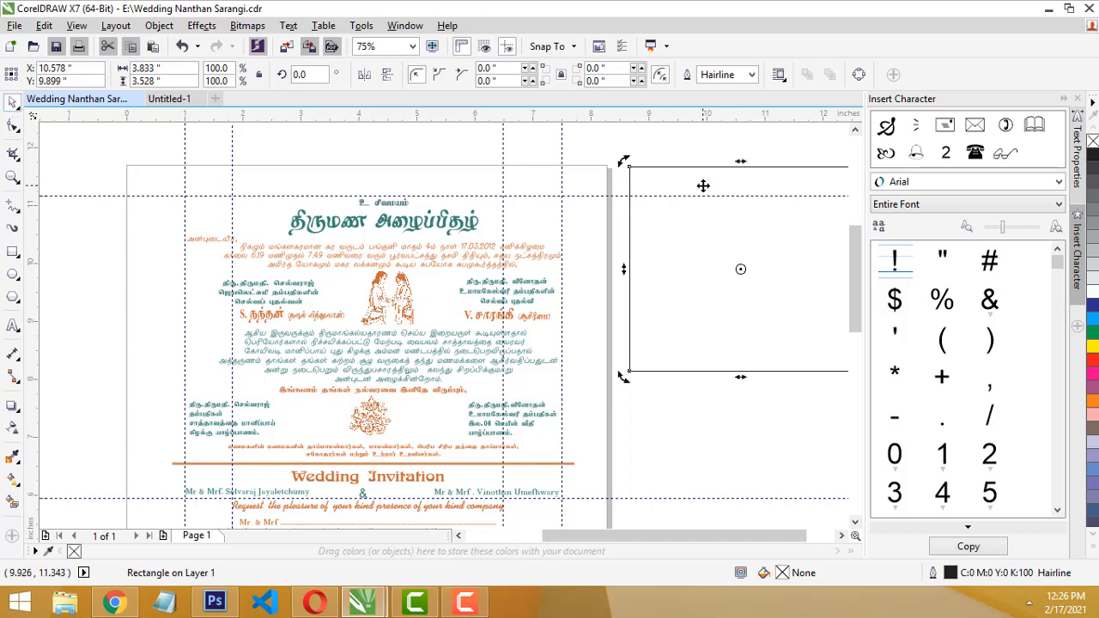
pyautogui.press('Delete')
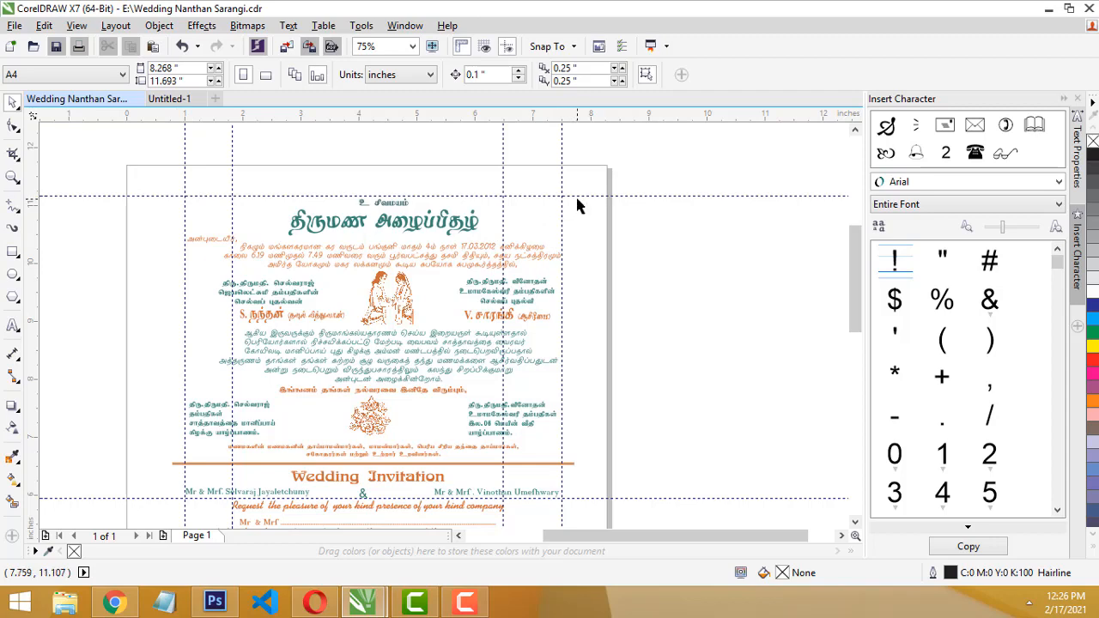
# - Draw a rectangle about 4.58 in wide by 4.56 in high beside the invitation page
pyautogui.scroll(3, 573, 197)
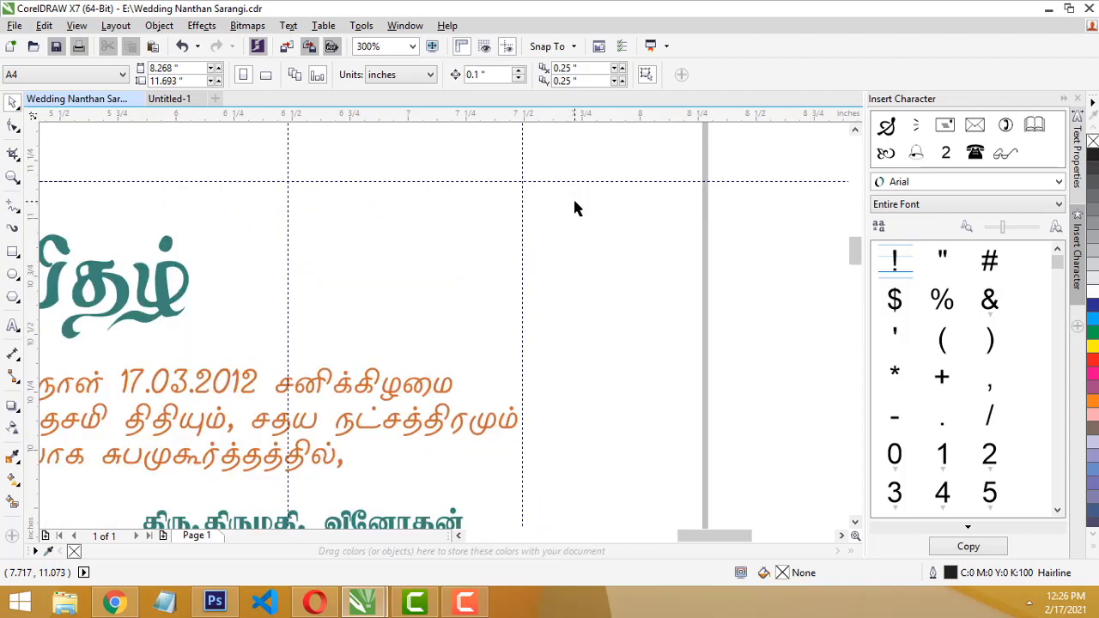
pyautogui.scroll(-3, 572, 202)
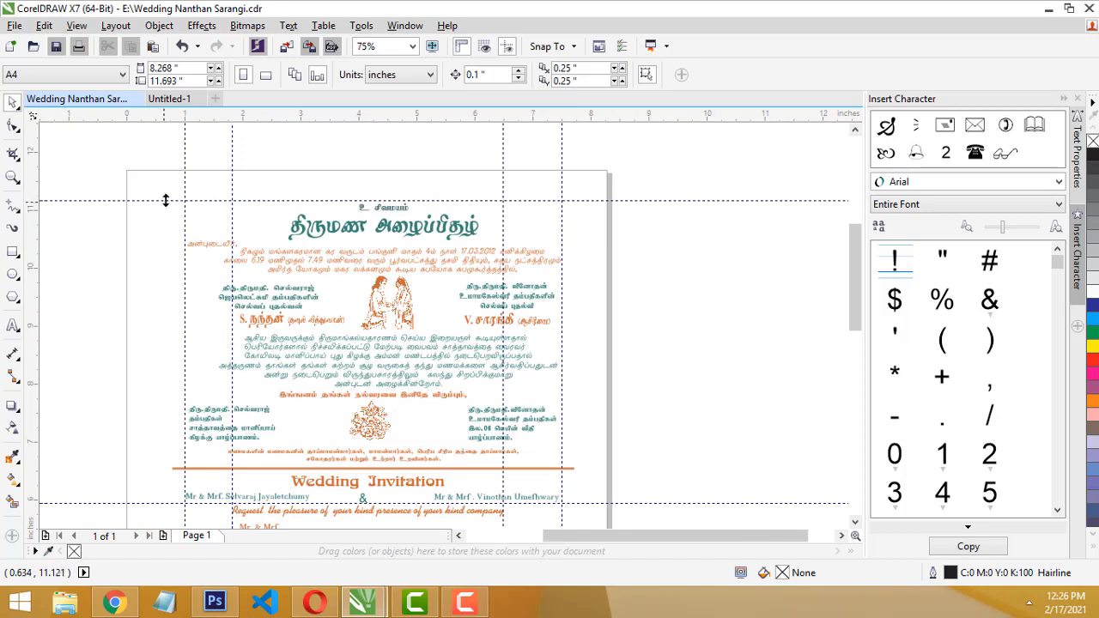
pyautogui.click(13, 250)
pyautogui.moveTo(633, 202); pyautogui.dragTo(761, 404)
pyautogui.moveTo(806, 435); pyautogui.dragTo(818, 465)
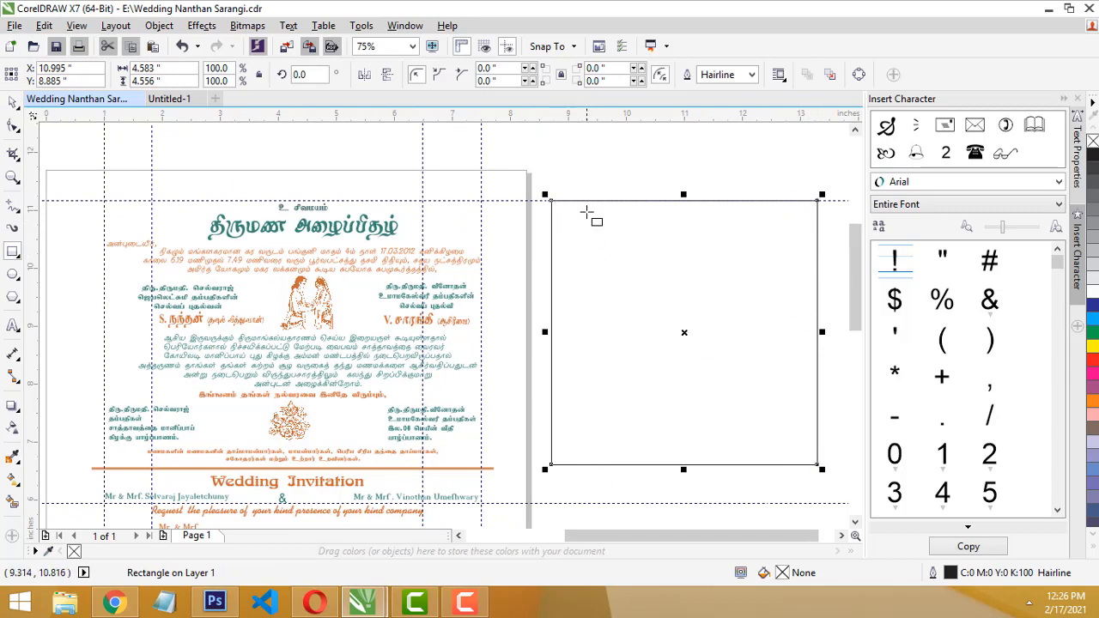
# - Draw a full-height strip about 0.39 in wide along the rectangle's left edge and duplicate it along the right edge
pyautogui.moveTo(608, 442); pyautogui.dragTo(610, 465)
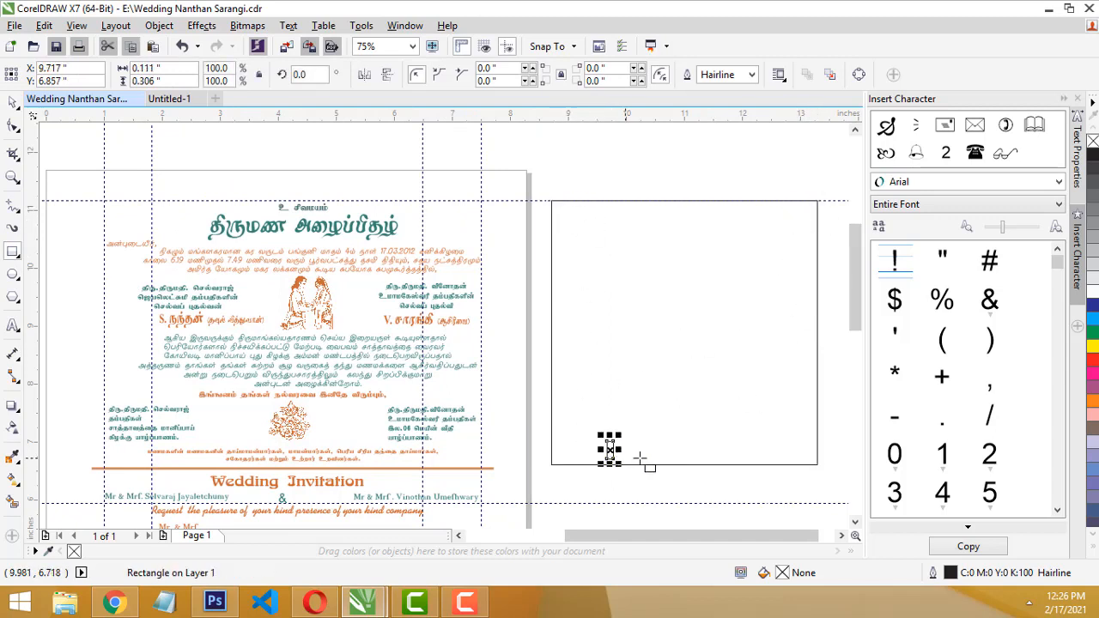
pyautogui.hotkey('ctrl', 'z')
pyautogui.moveTo(551, 200); pyautogui.dragTo(574, 465)
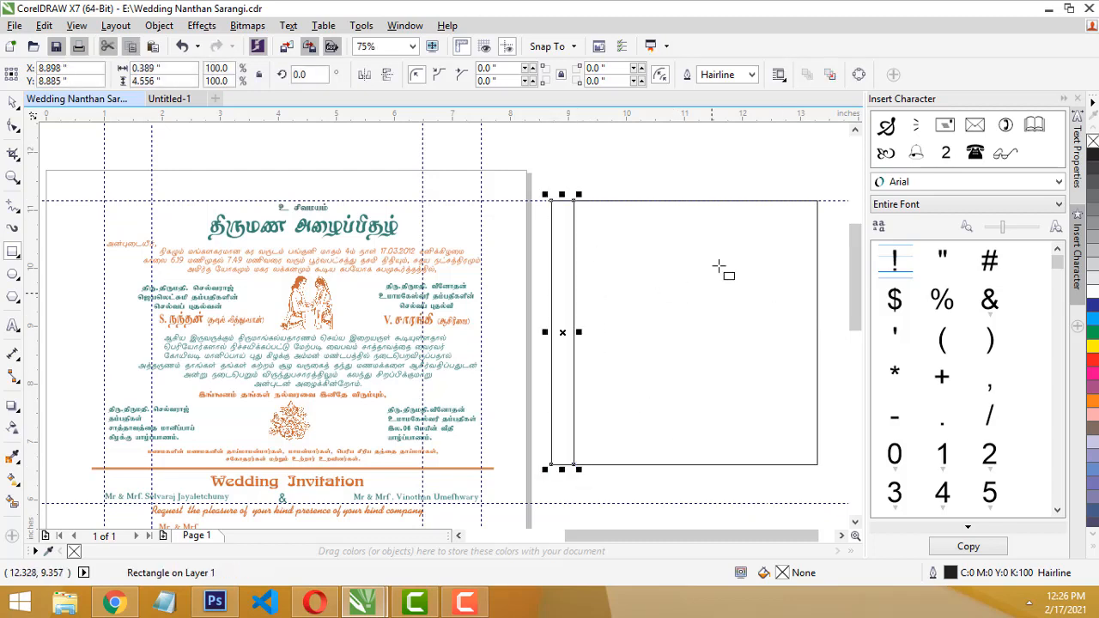
pyautogui.click(12, 101)
pyautogui.moveTo(554, 278); pyautogui.dragTo(799, 279)
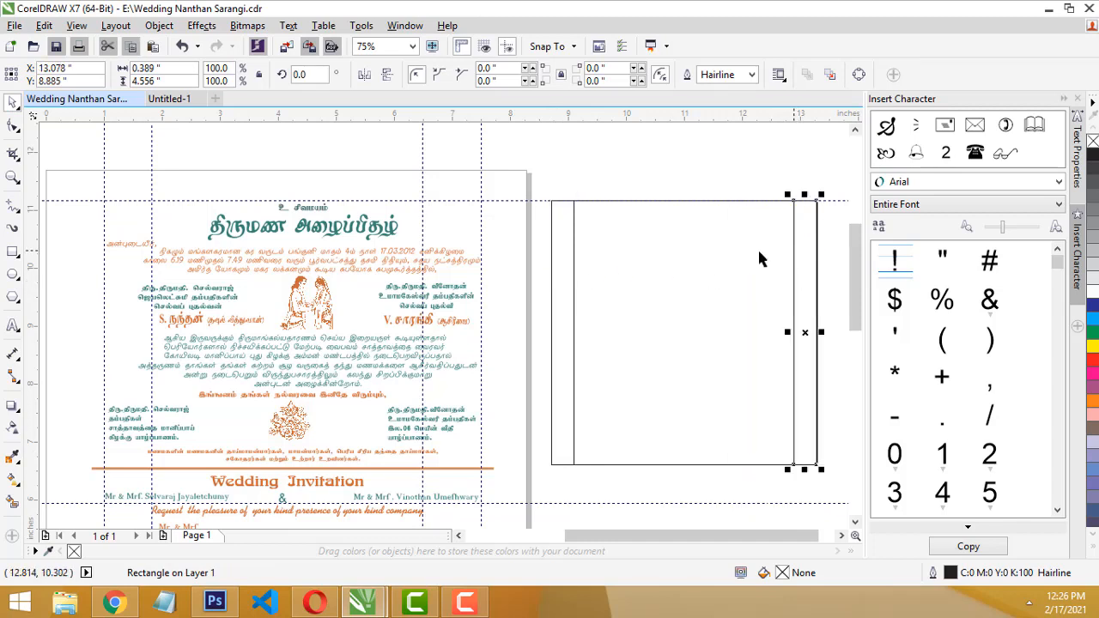
# - Delete the rectangle and margin strips drawn beside the invitation page
pyautogui.click(729, 135)
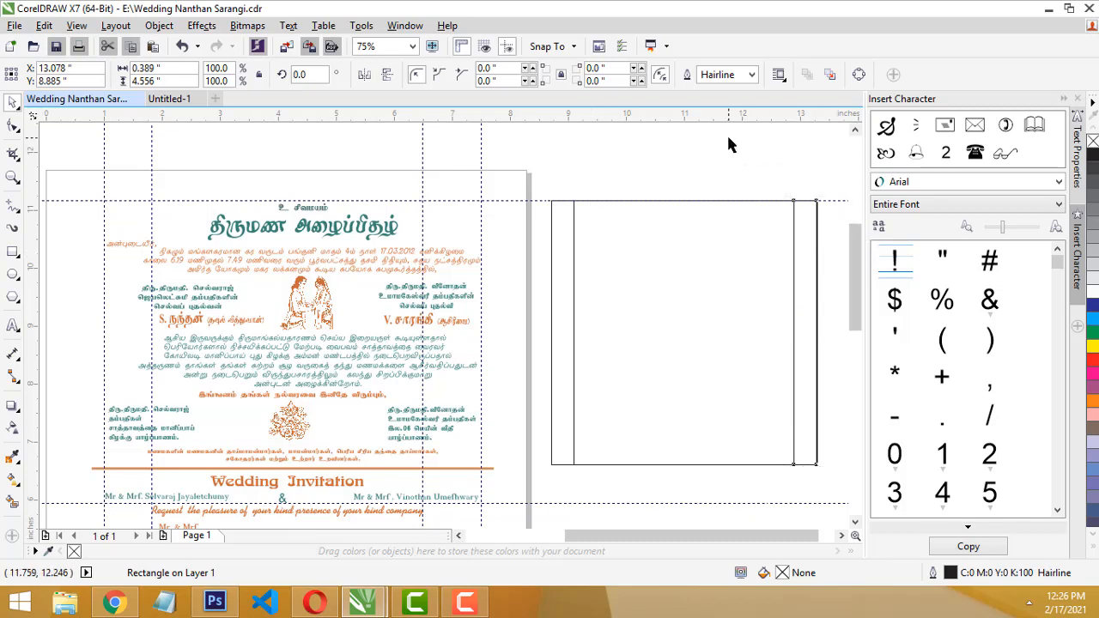
pyautogui.moveTo(566, 181)
pyautogui.mouseDown()
pyautogui.moveTo(748, 467)
pyautogui.moveTo(821, 469)
pyautogui.moveTo(834, 489)
pyautogui.moveTo(572, 197)
pyautogui.moveTo(584, 193)
pyautogui.mouseUp()
pyautogui.press('Delete')
# - Examine the invitation's Tamil title, the small line above it and the orange opening paragraph as separate objects
pyautogui.scroll(-1, 256, 238)
pyautogui.scroll(2, 238, 236)
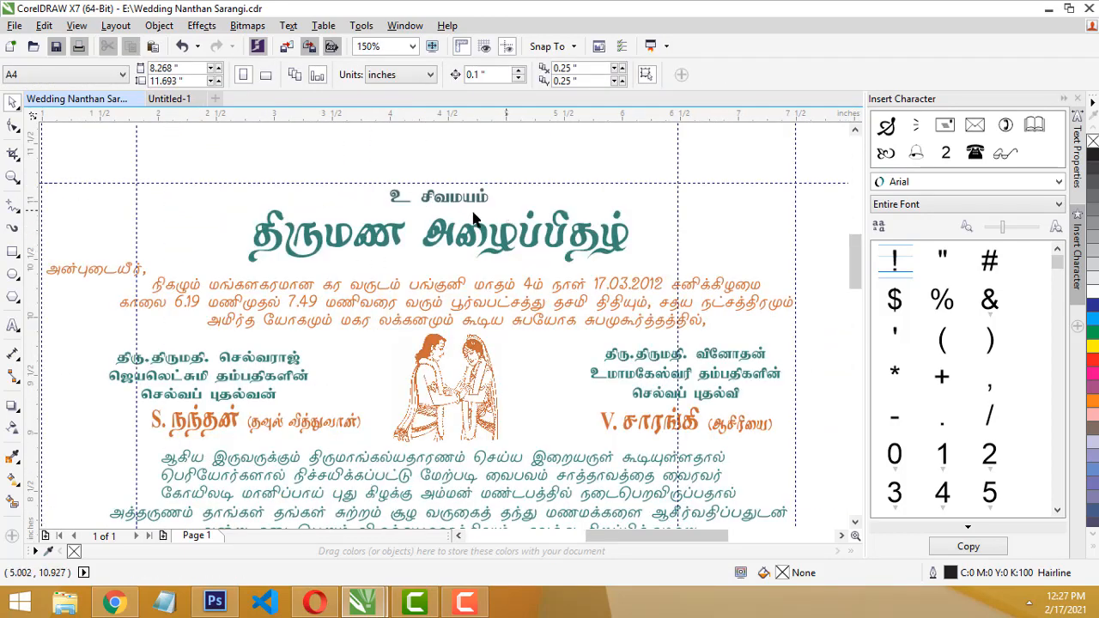
pyautogui.click(451, 241)
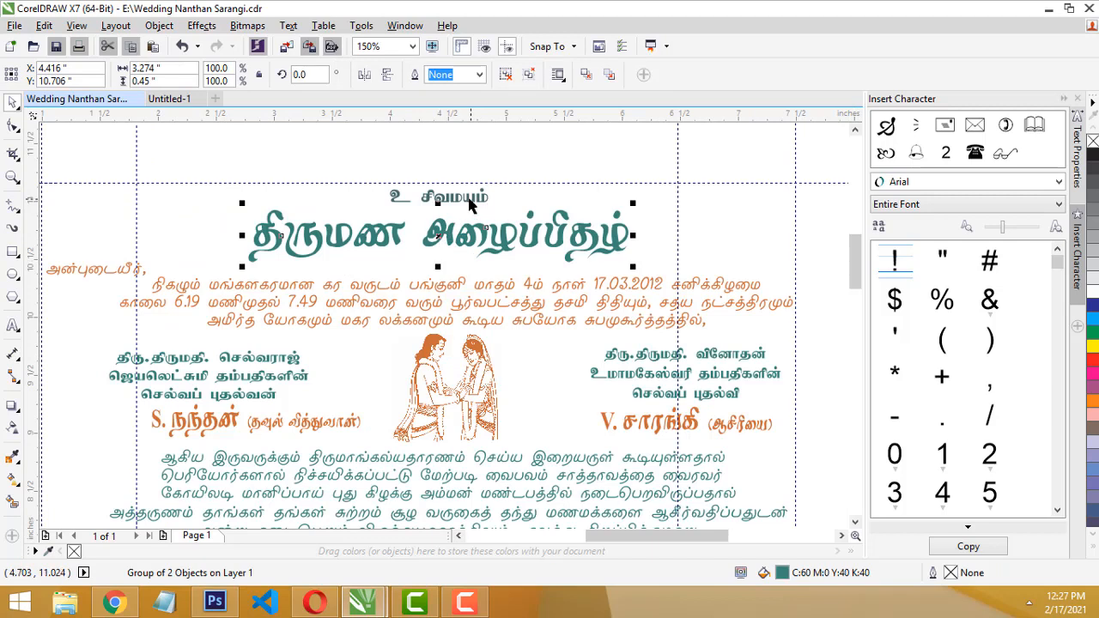
pyautogui.click(469, 204)
pyautogui.click(397, 202)
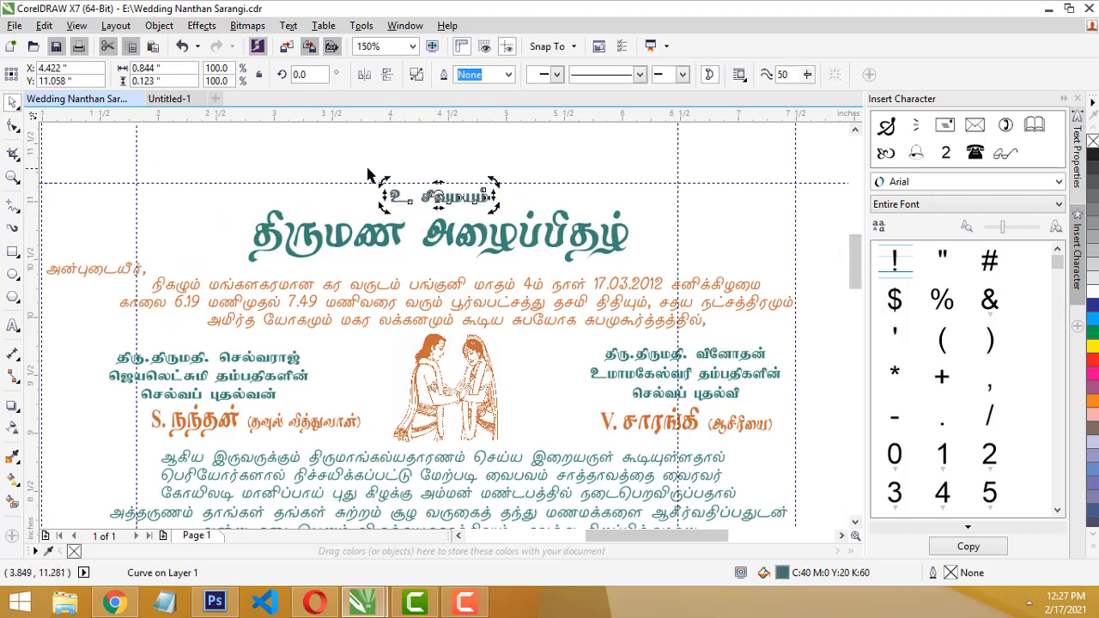
pyautogui.click(369, 175)
pyautogui.click(414, 201)
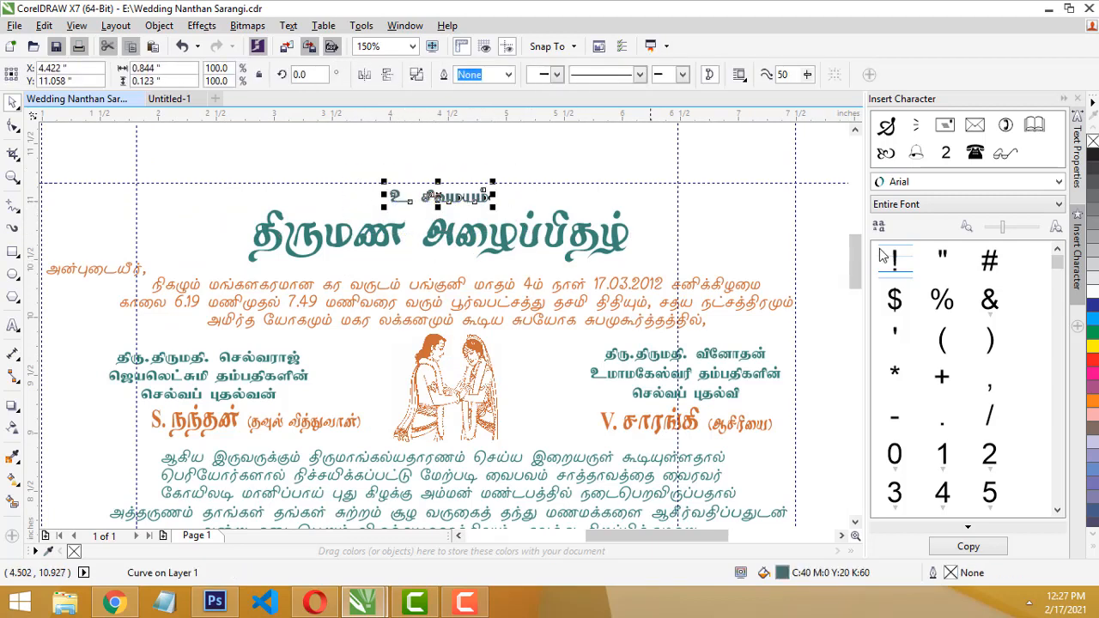
pyautogui.moveTo(663, 531); pyautogui.dragTo(654, 532)
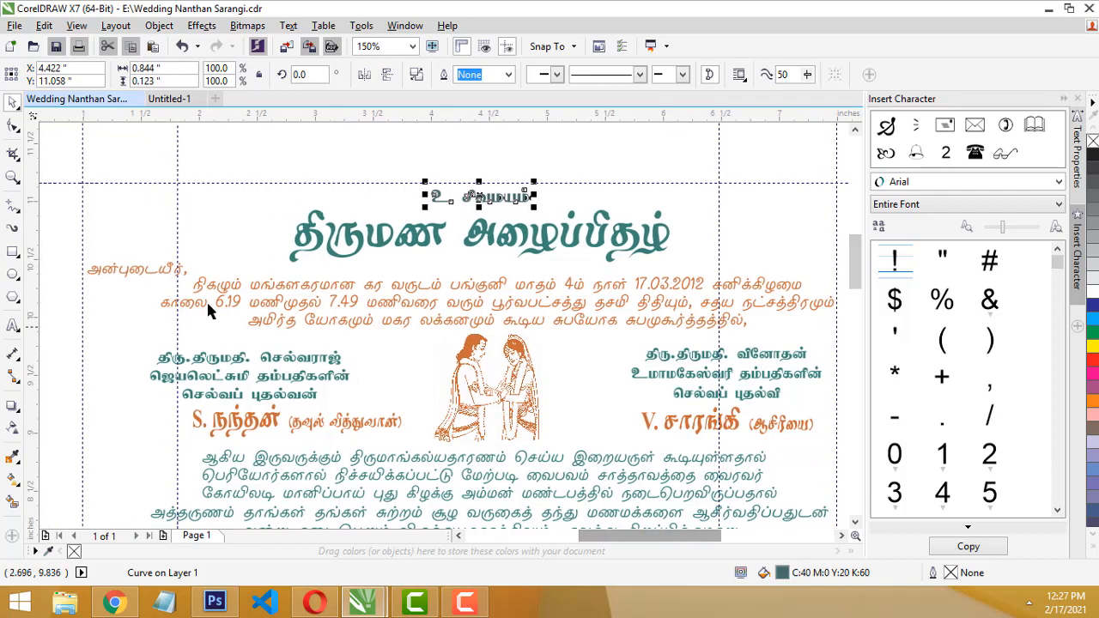
pyautogui.click(111, 271)
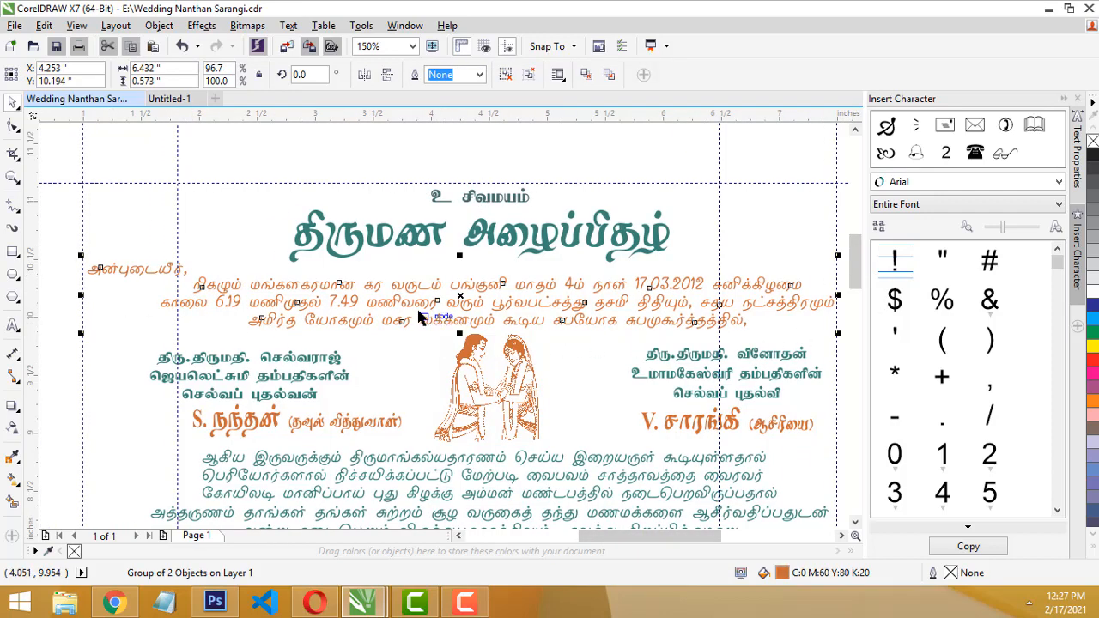
pyautogui.click(419, 318)
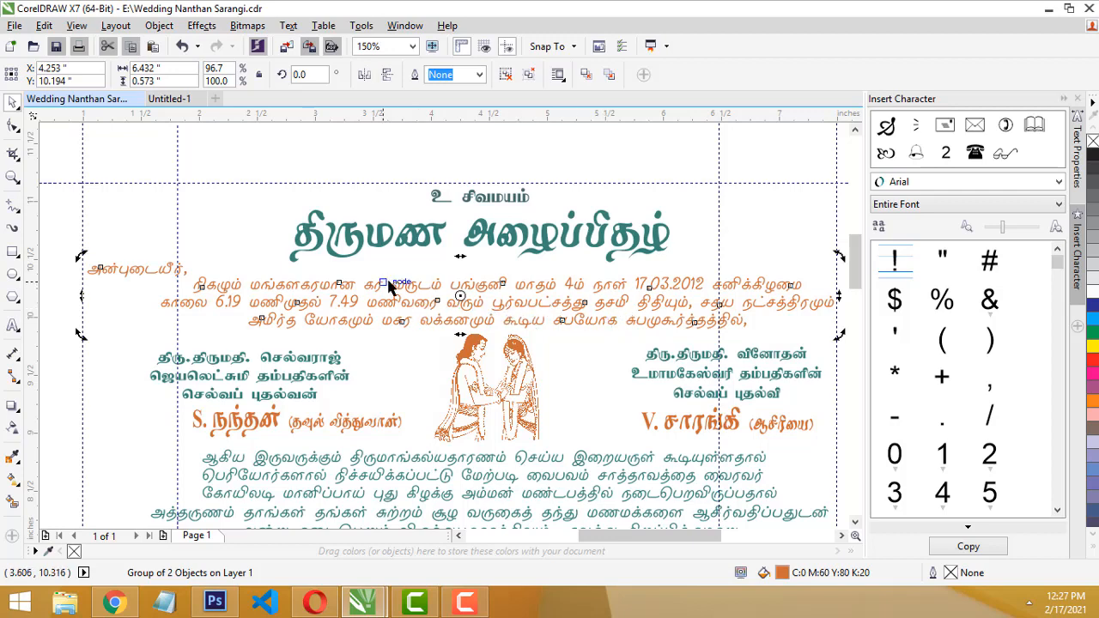
# - Examine how the parents' text blocks, the bride's and groom's name lines and the green message paragraph are grouped
pyautogui.scroll(-2, 859, 521)
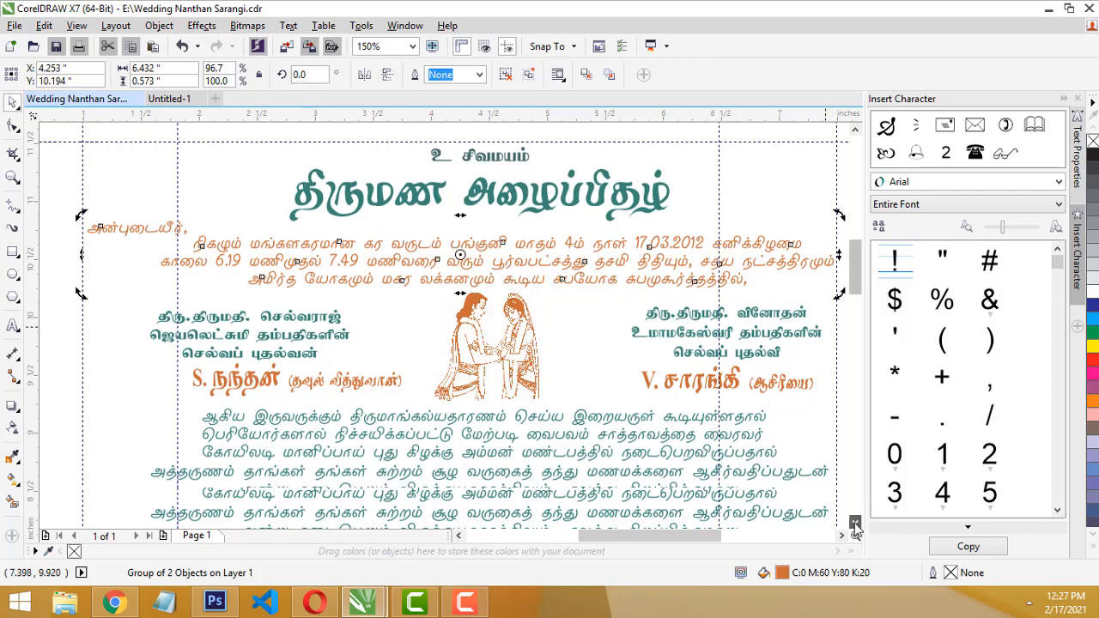
pyautogui.click(246, 283)
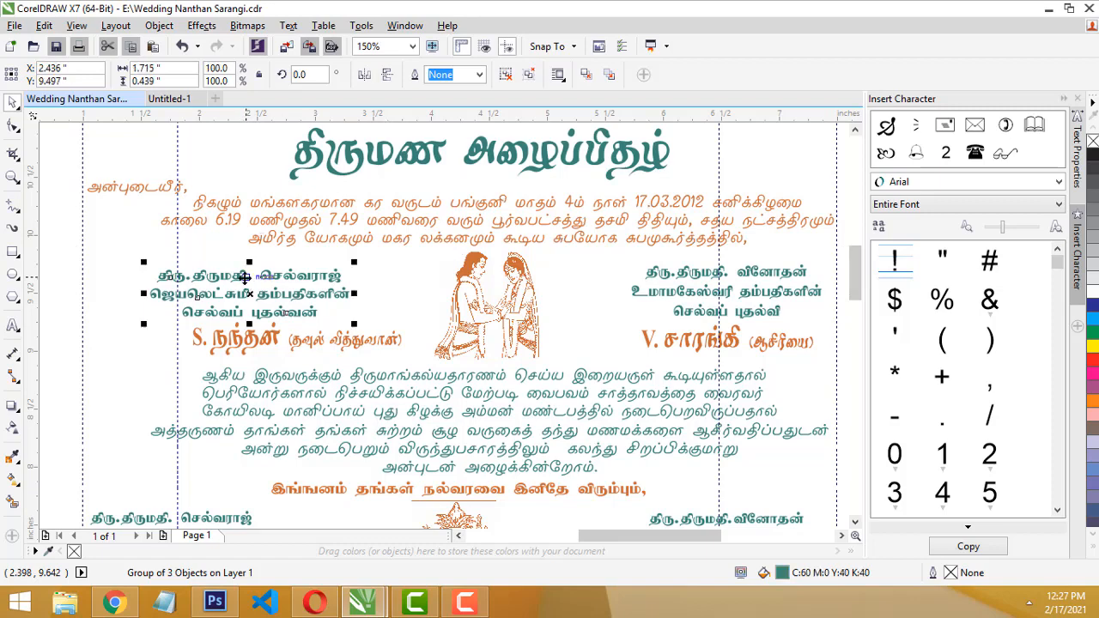
pyautogui.click(800, 306)
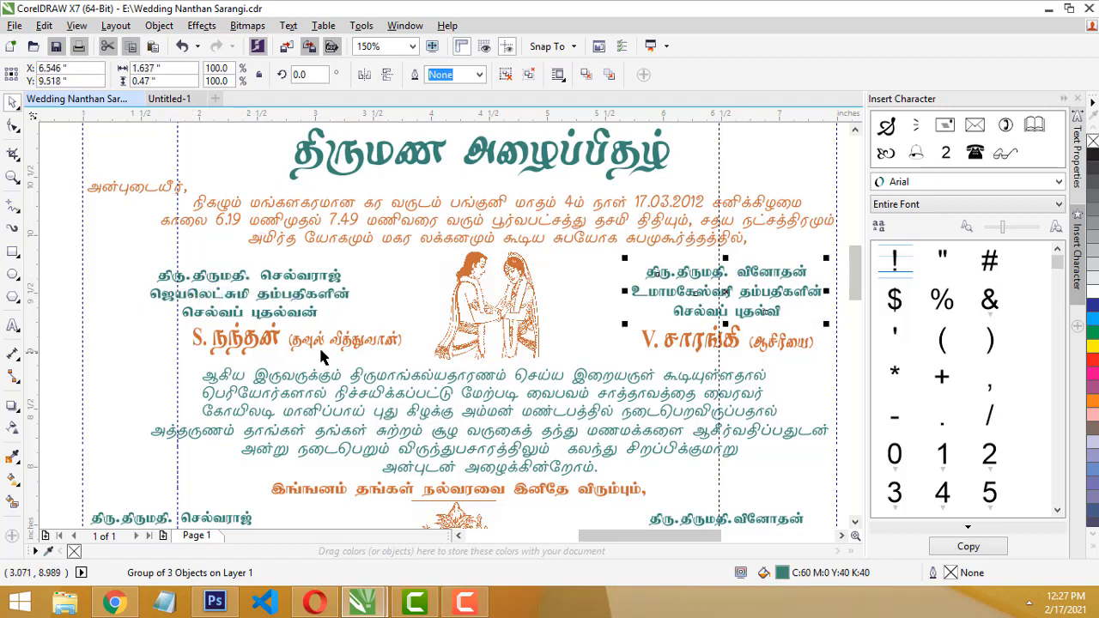
pyautogui.click(240, 345)
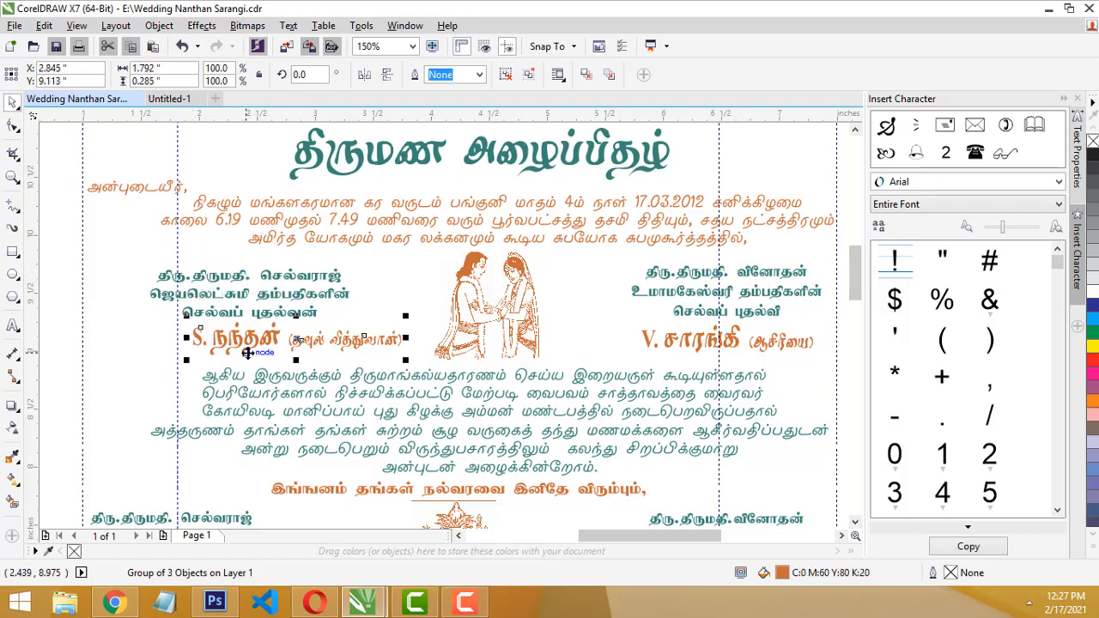
pyautogui.click(718, 346)
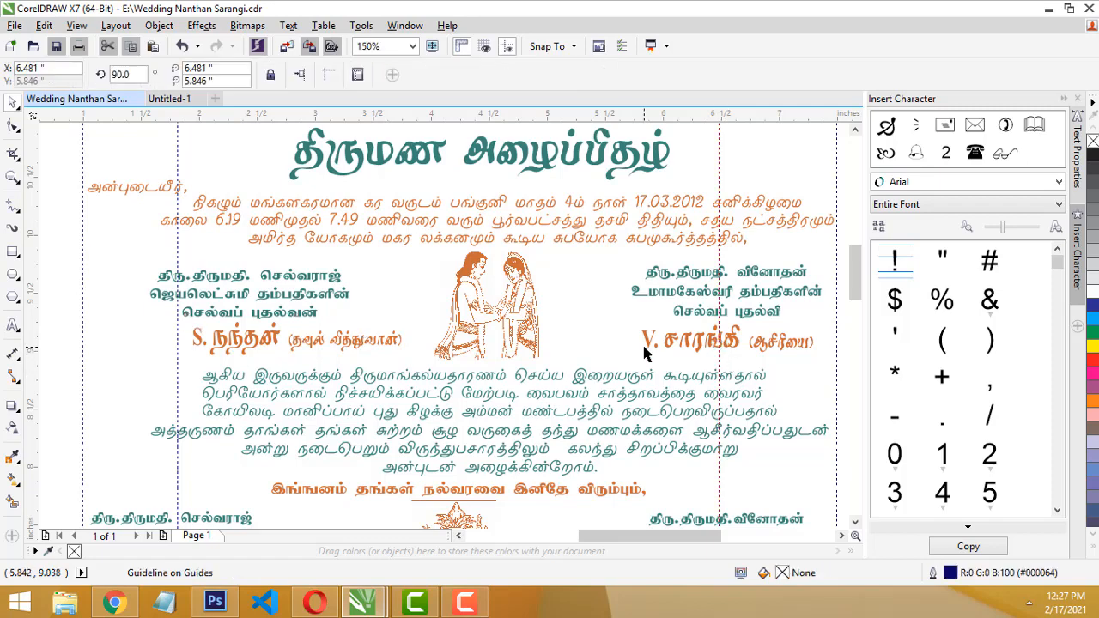
pyautogui.click(646, 346)
pyautogui.click(669, 345)
pyautogui.click(233, 346)
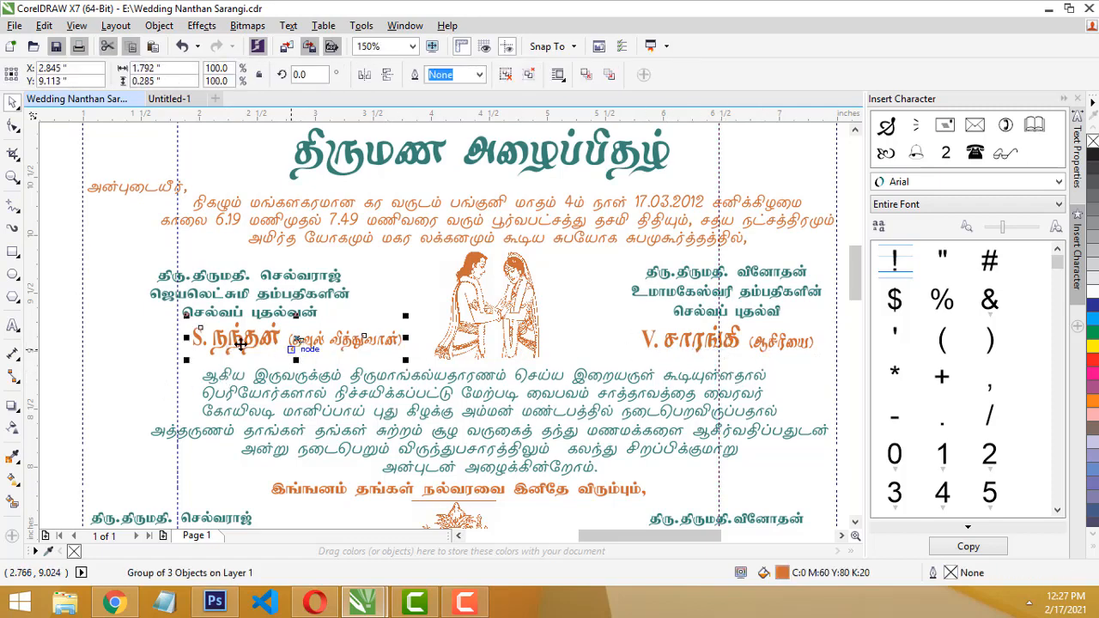
pyautogui.click(679, 350)
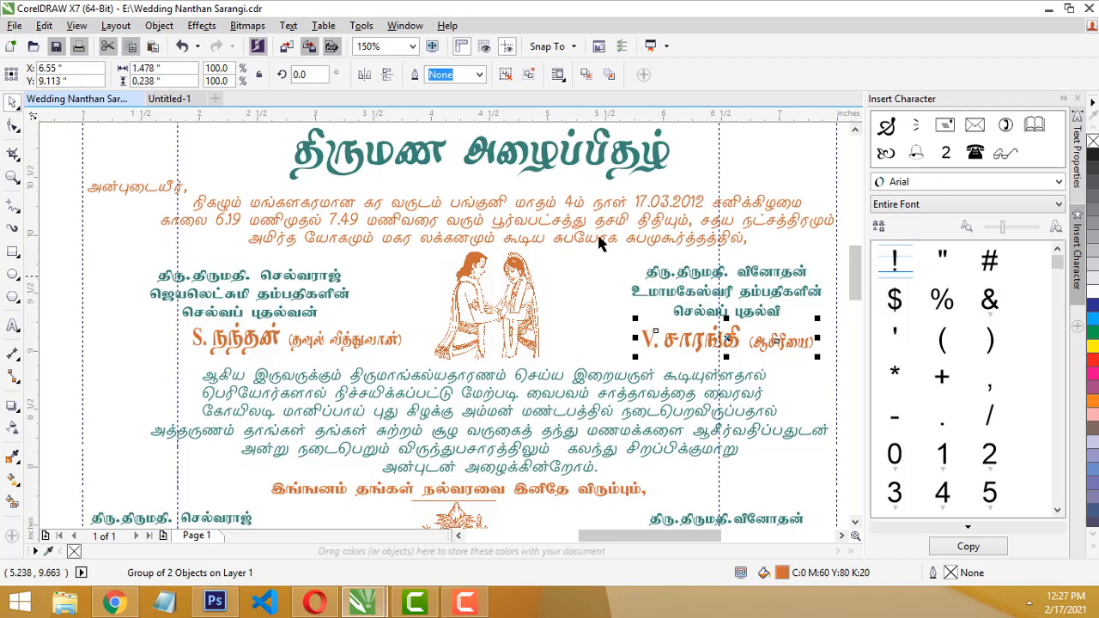
pyautogui.click(672, 209)
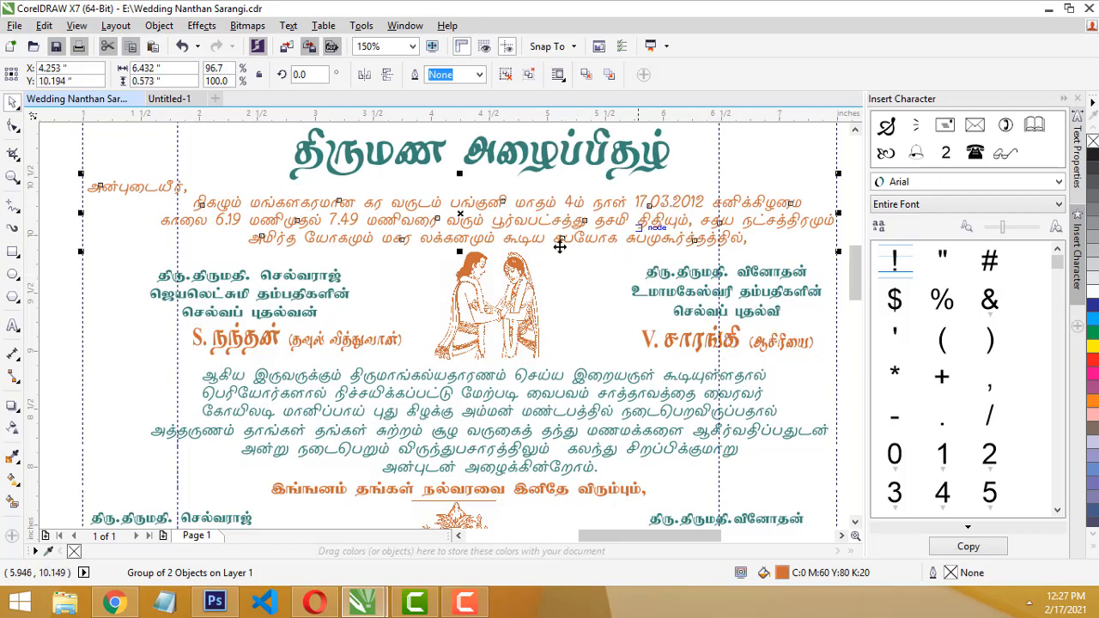
pyautogui.click(216, 225)
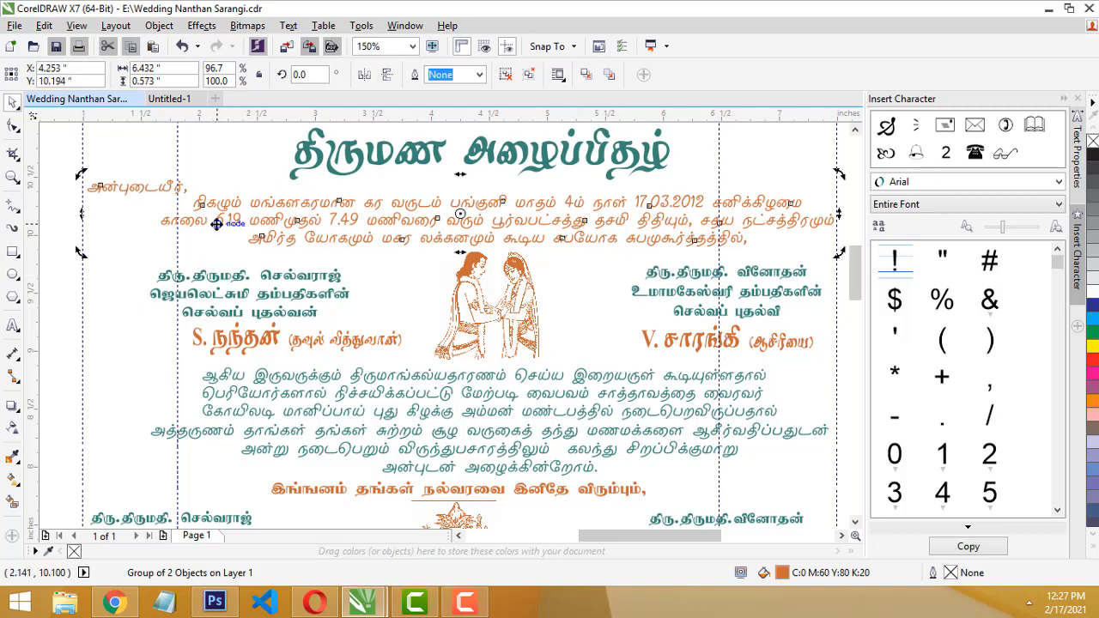
pyautogui.click(234, 344)
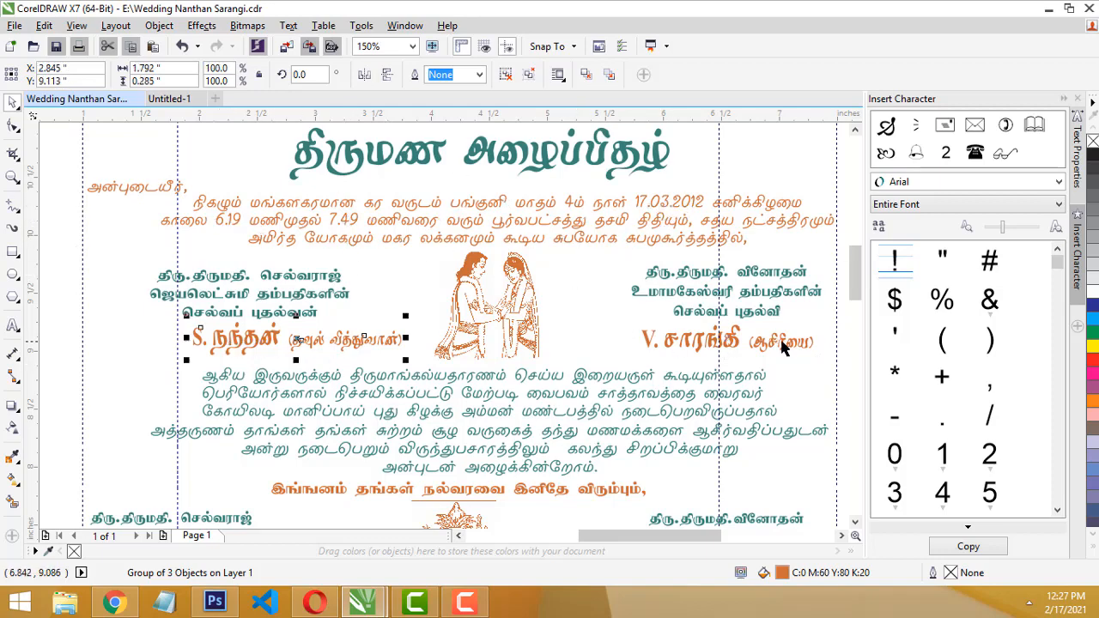
pyautogui.click(701, 348)
pyautogui.moveTo(860, 280); pyautogui.dragTo(847, 294)
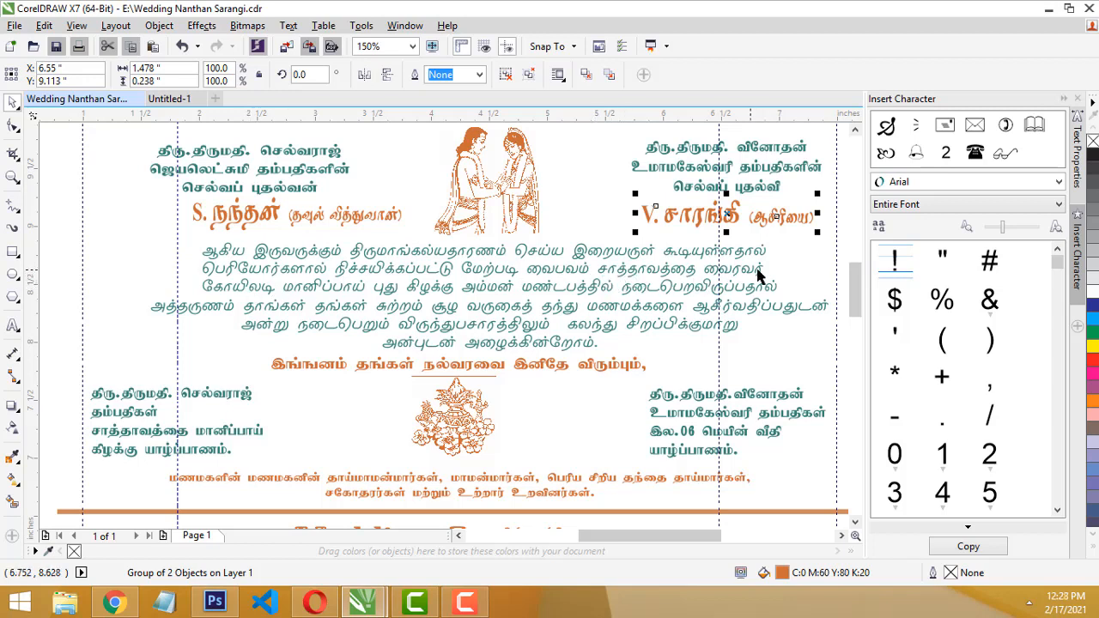
pyautogui.click(260, 290)
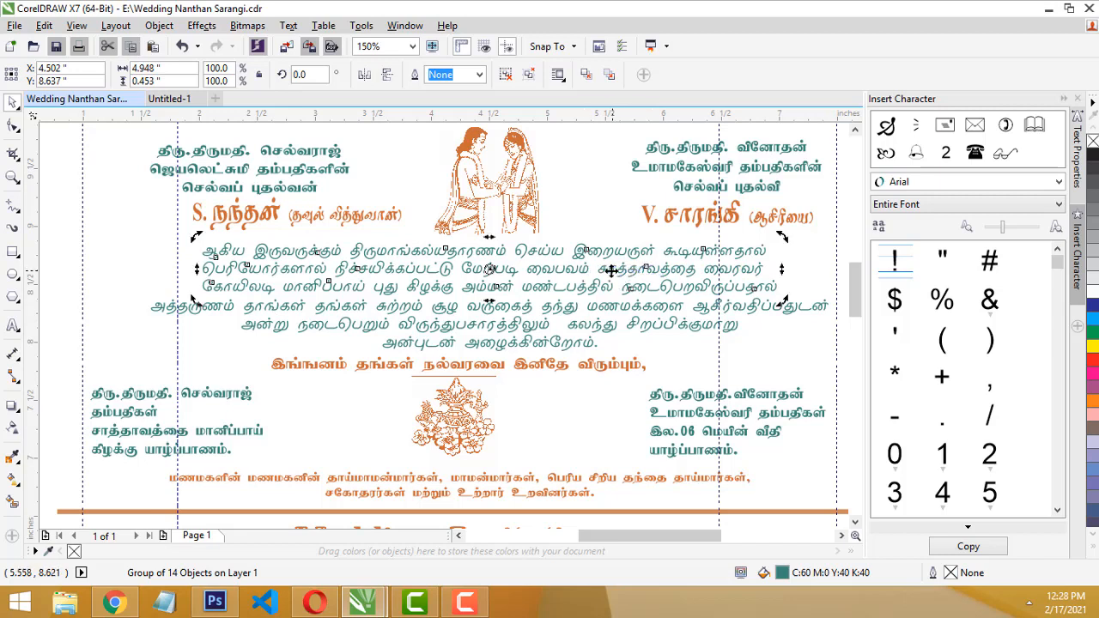
# - Examine the upper three lines of the green Tamil message paragraph as one grouped object
pyautogui.click(605, 312)
pyautogui.click(607, 278)
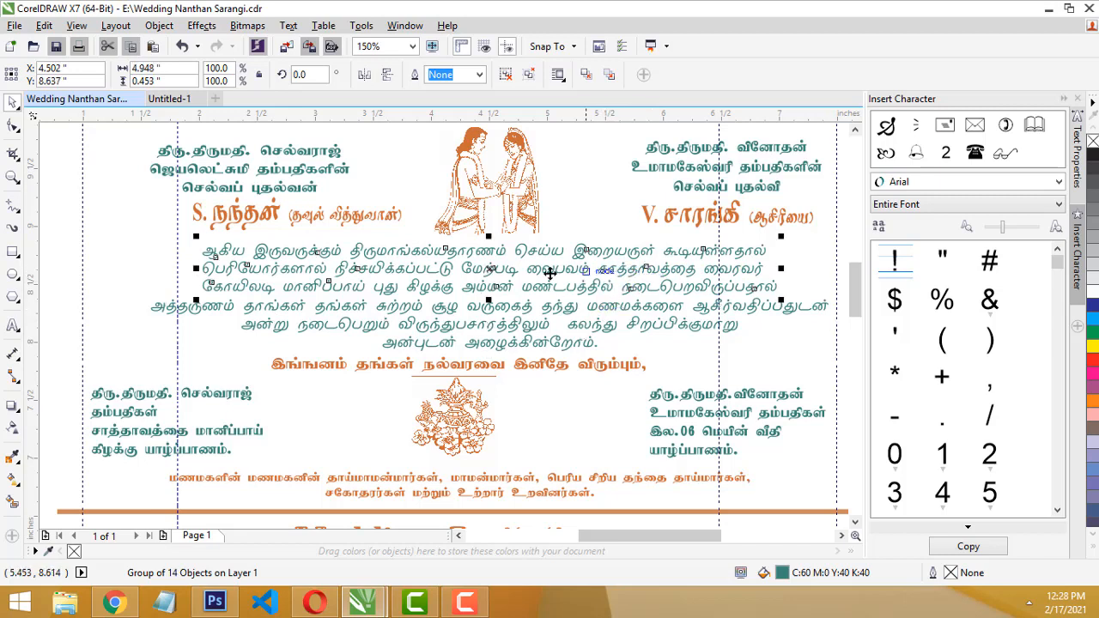
pyautogui.click(612, 279)
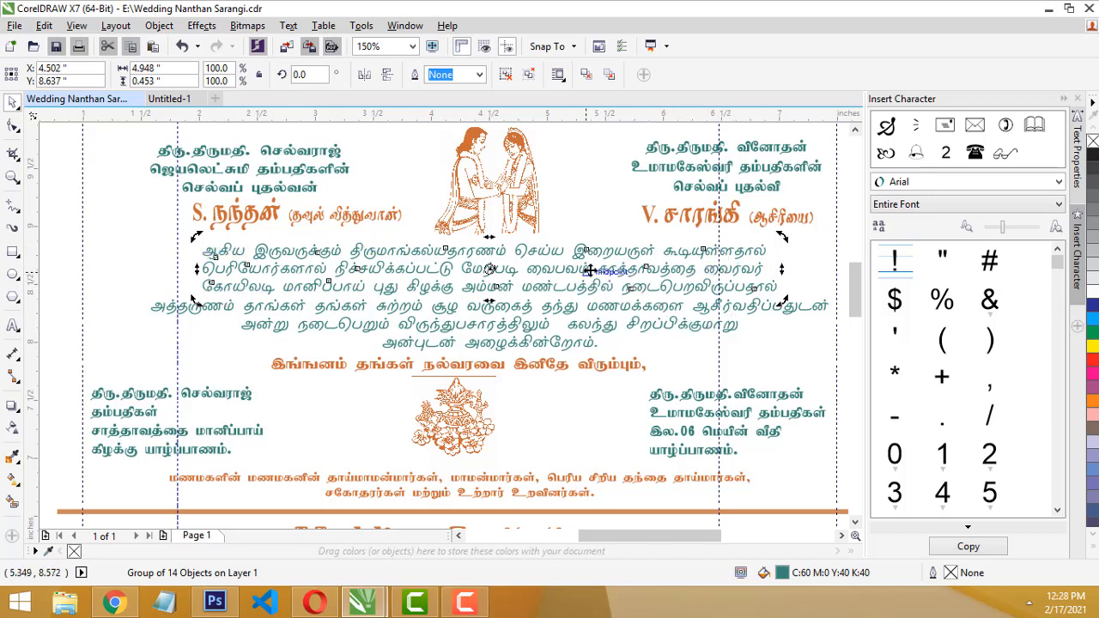
pyautogui.click(567, 272)
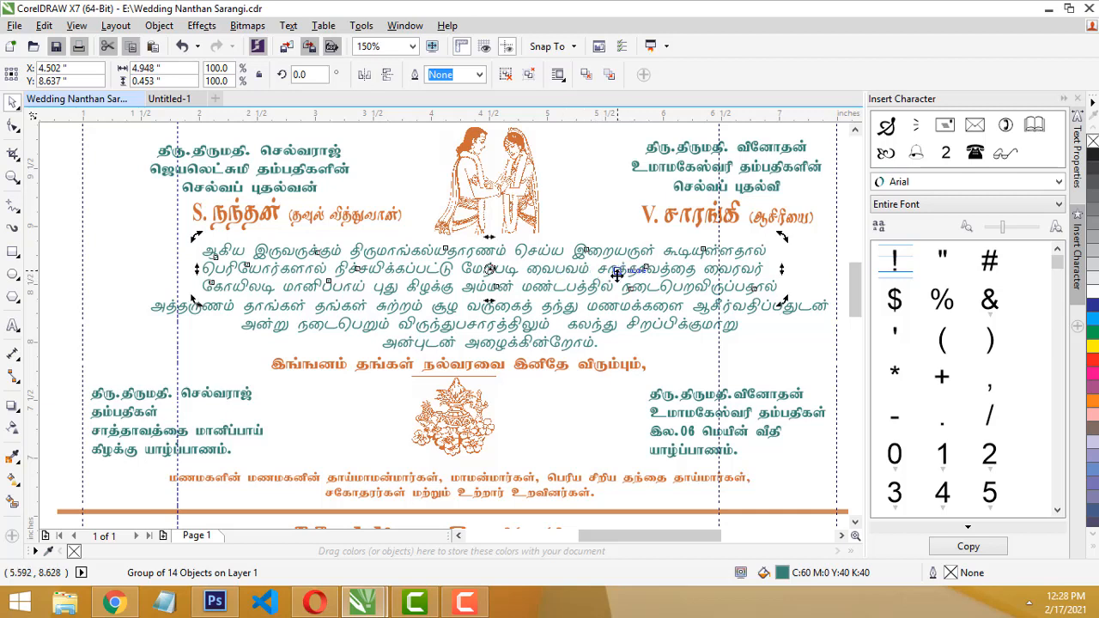
pyautogui.click(613, 273)
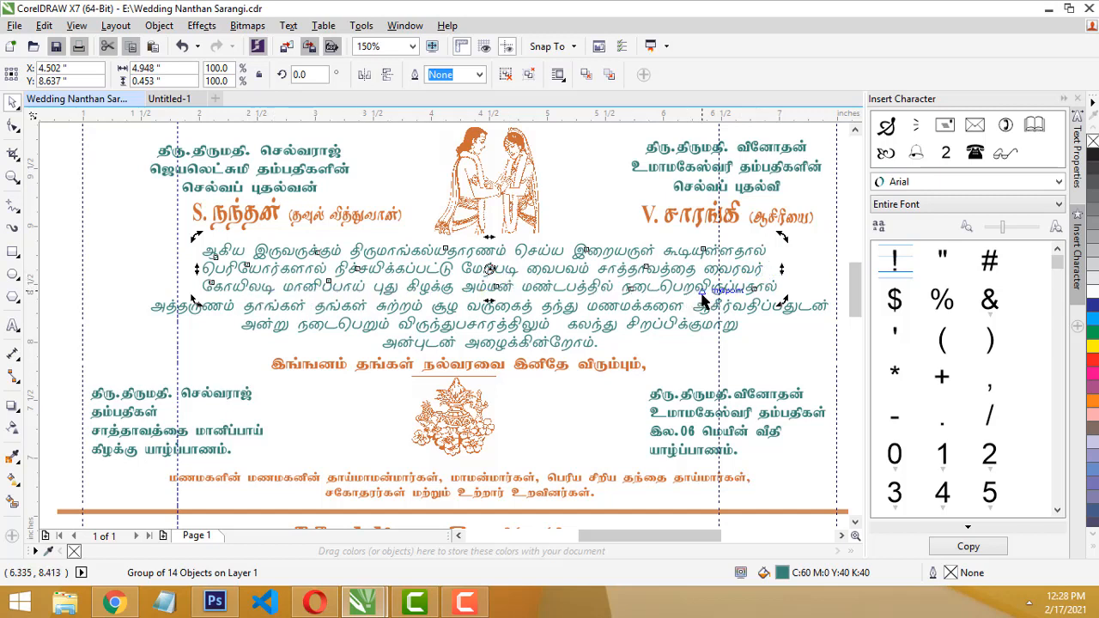
pyautogui.click(703, 299)
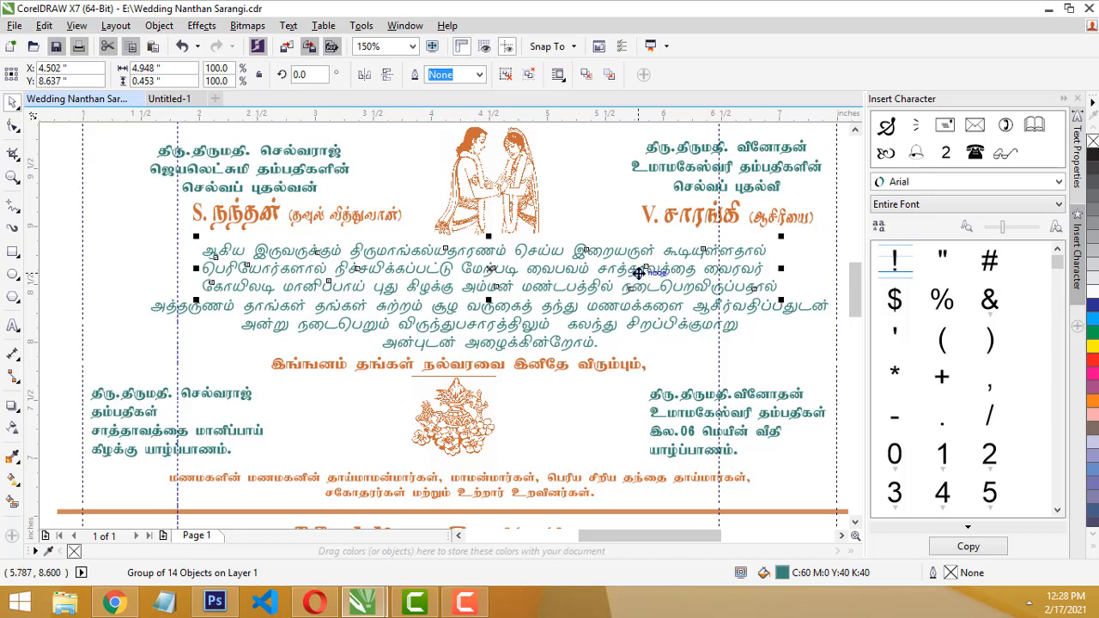
pyautogui.click(638, 273)
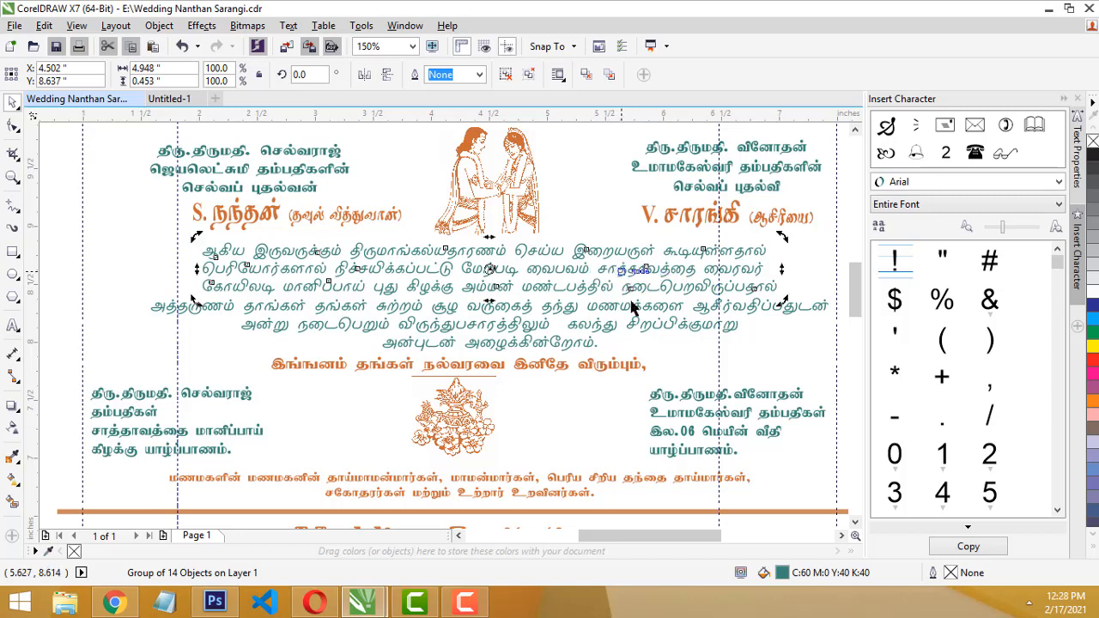
# - Examine the orange welcome line, the paired Tamil address blocks and the couple illustration as separate objects
pyautogui.click(398, 370)
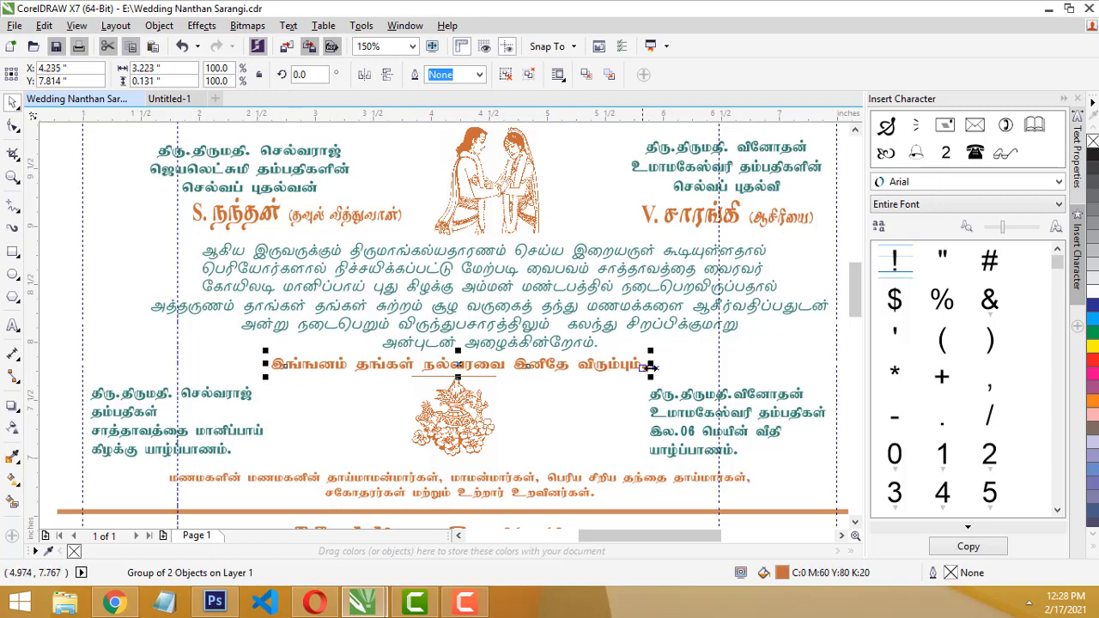
pyautogui.click(127, 397)
pyautogui.click(364, 367)
pyautogui.click(223, 394)
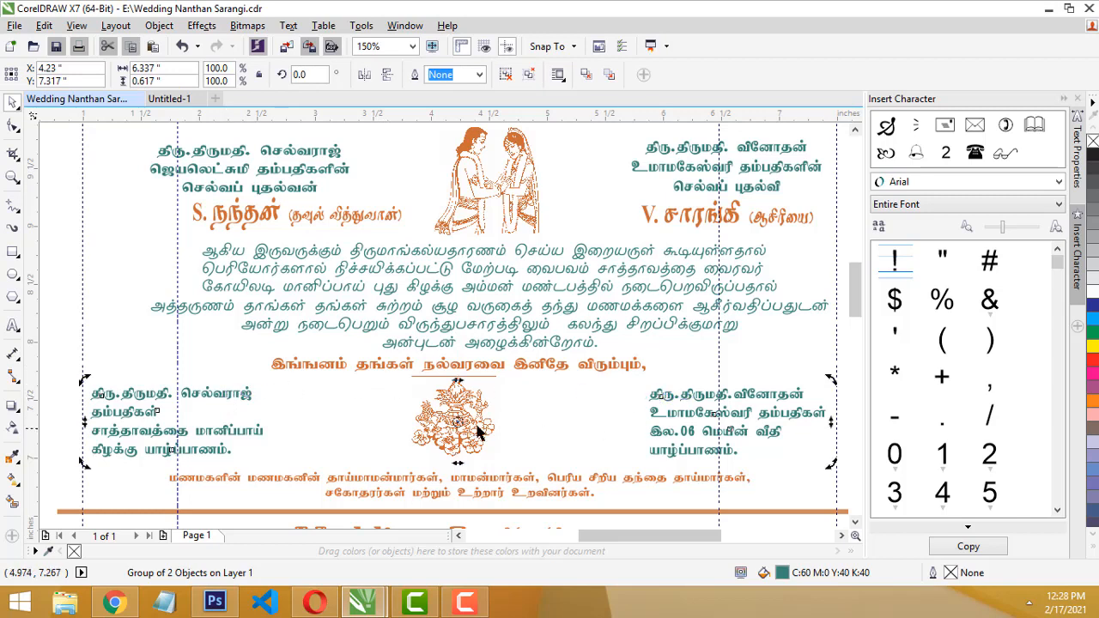
pyautogui.click(470, 432)
pyautogui.click(495, 225)
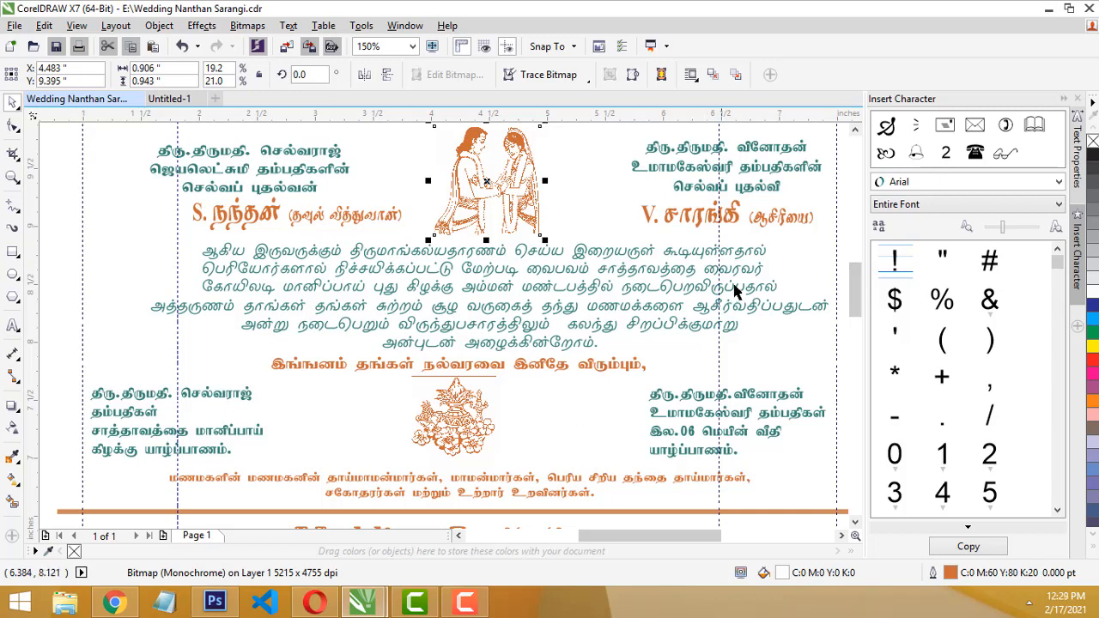
# - Examine how the Tamil section and the English section share the page above and below the orange divider line
pyautogui.scroll(-2, 691, 359)
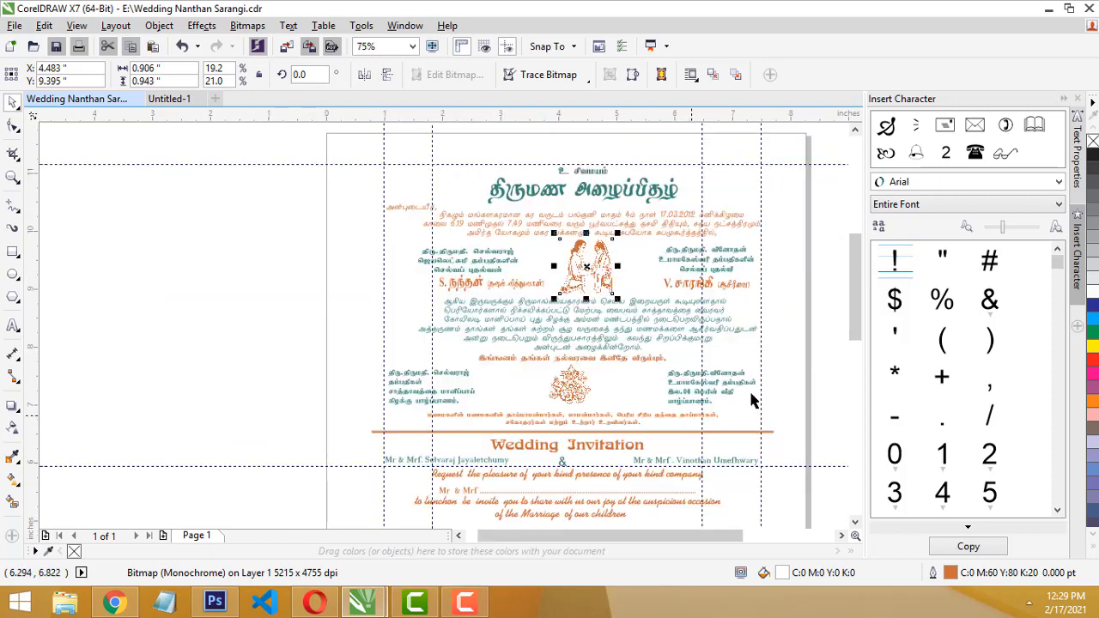
pyautogui.moveTo(855, 305); pyautogui.dragTo(778, 296)
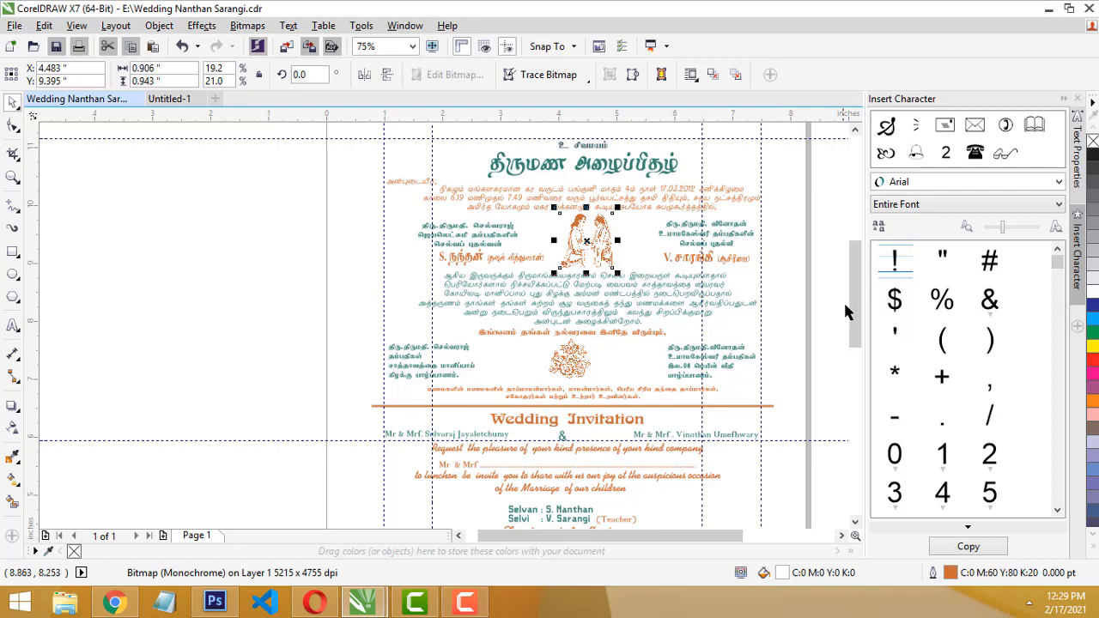
pyautogui.scroll(-1, 782, 327)
pyautogui.scroll(1, 807, 462)
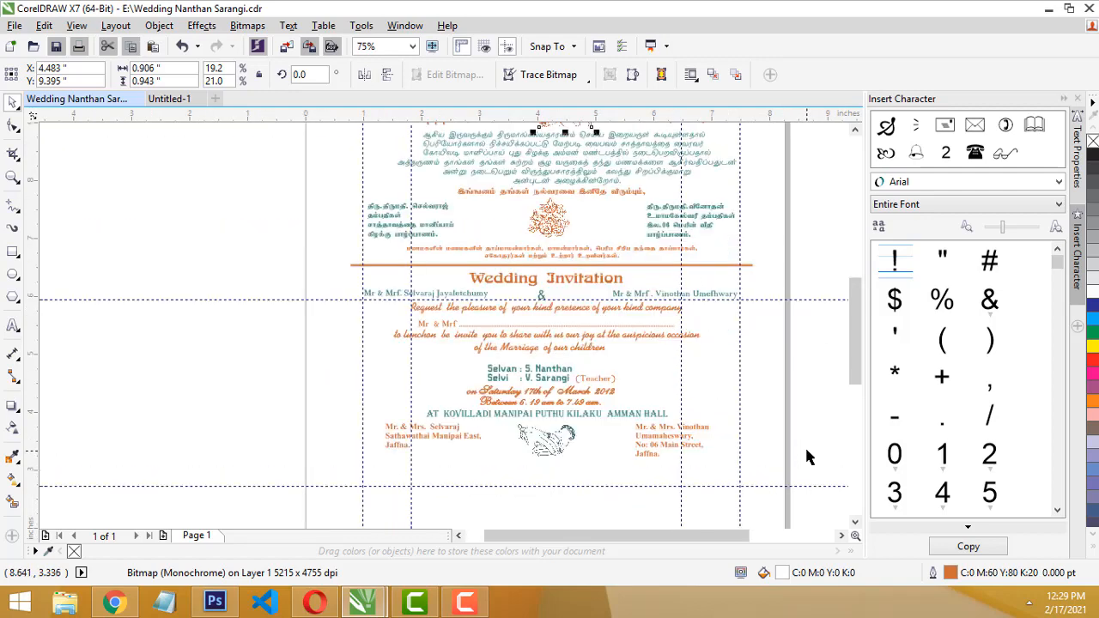
pyautogui.moveTo(854, 338)
pyautogui.mouseDown()
pyautogui.moveTo(853, 320)
pyautogui.moveTo(849, 346)
pyautogui.mouseUp()
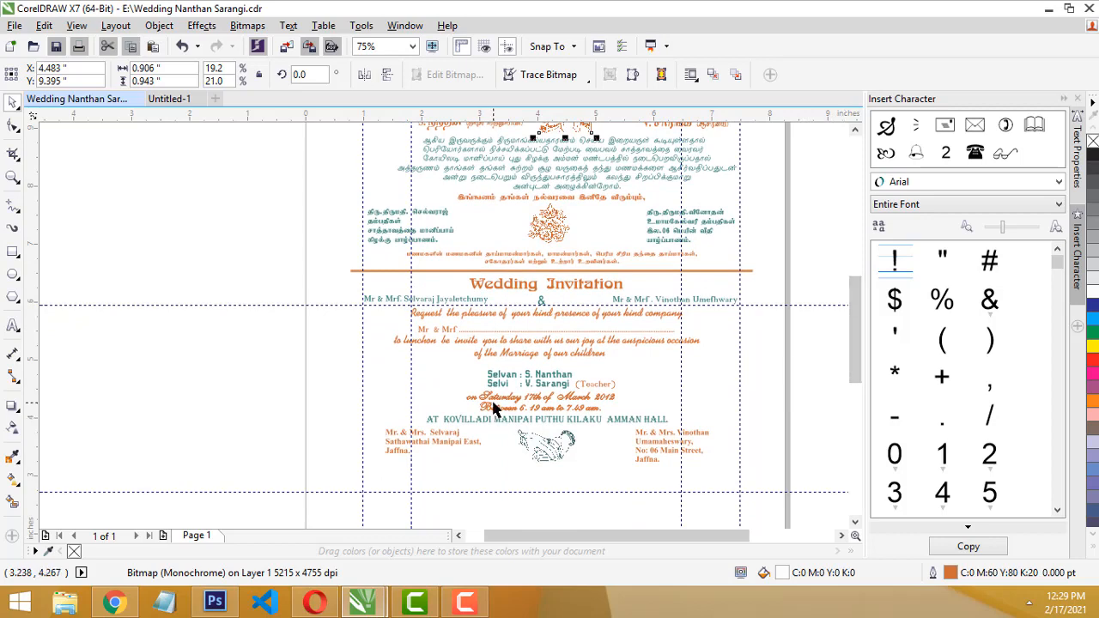
pyautogui.scroll(3, 858, 324)
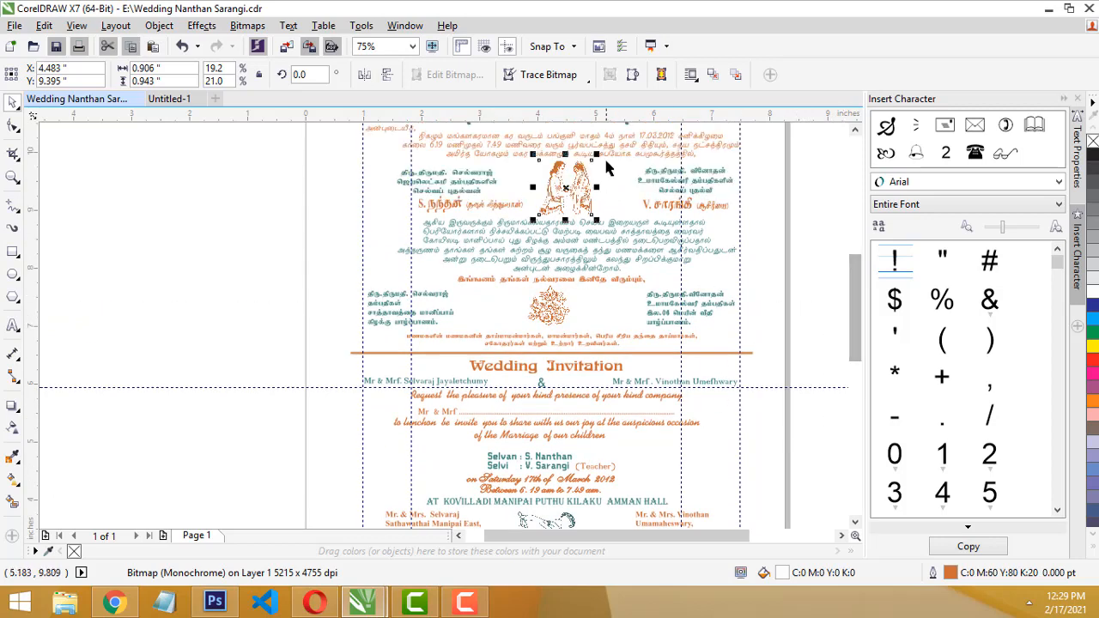
pyautogui.scroll(2, 854, 315)
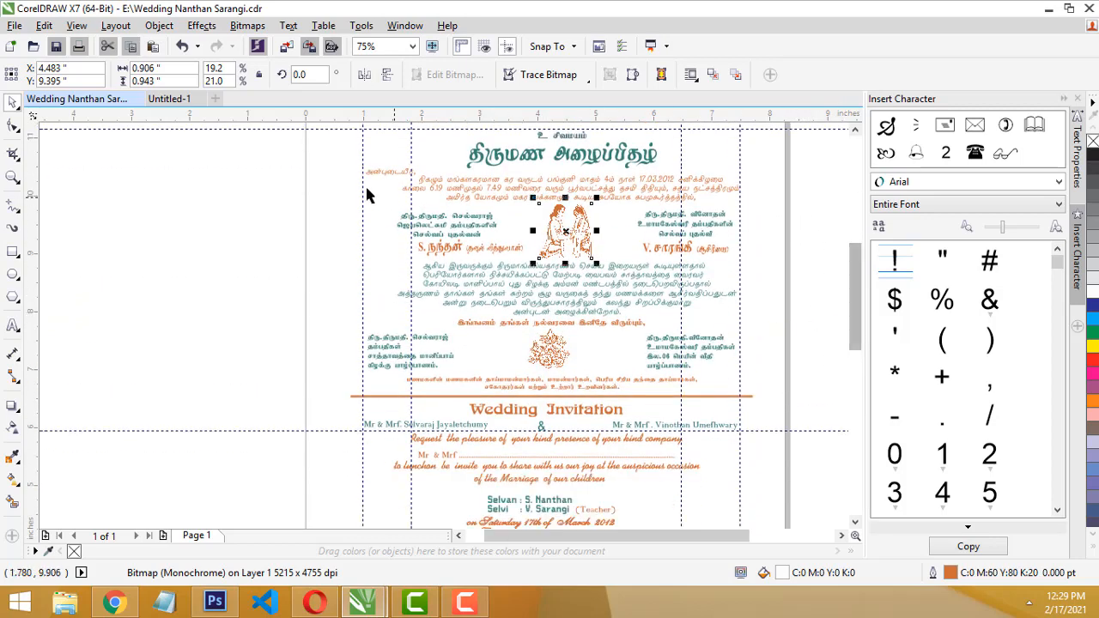
# - Compare the space of the Tamil and English sections using a temporary rectangle about 6.39 by 3.82 in around the Tamil body text
pyautogui.click(12, 252)
pyautogui.moveTo(367, 170); pyautogui.dragTo(739, 393)
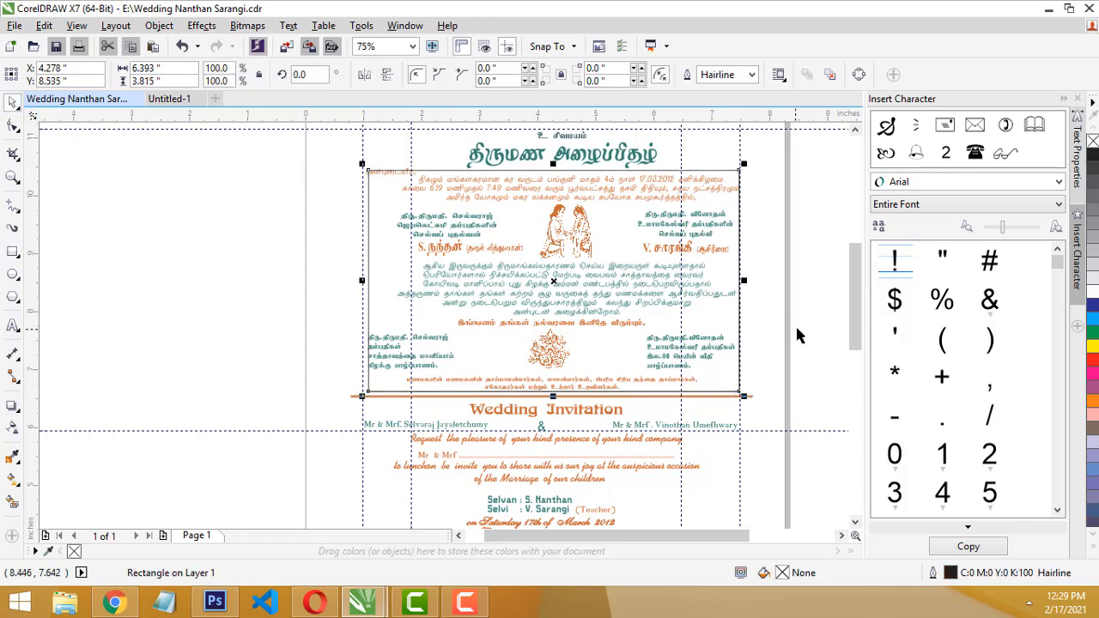
pyautogui.moveTo(859, 314); pyautogui.dragTo(836, 349)
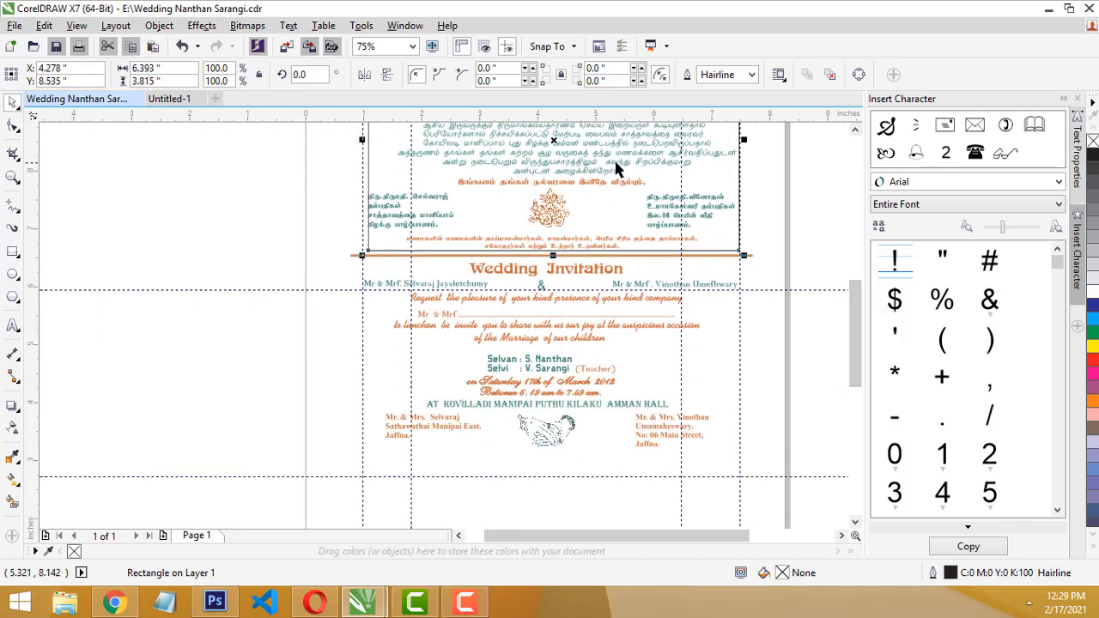
pyautogui.moveTo(573, 138); pyautogui.dragTo(613, 368)
pyautogui.click(819, 361)
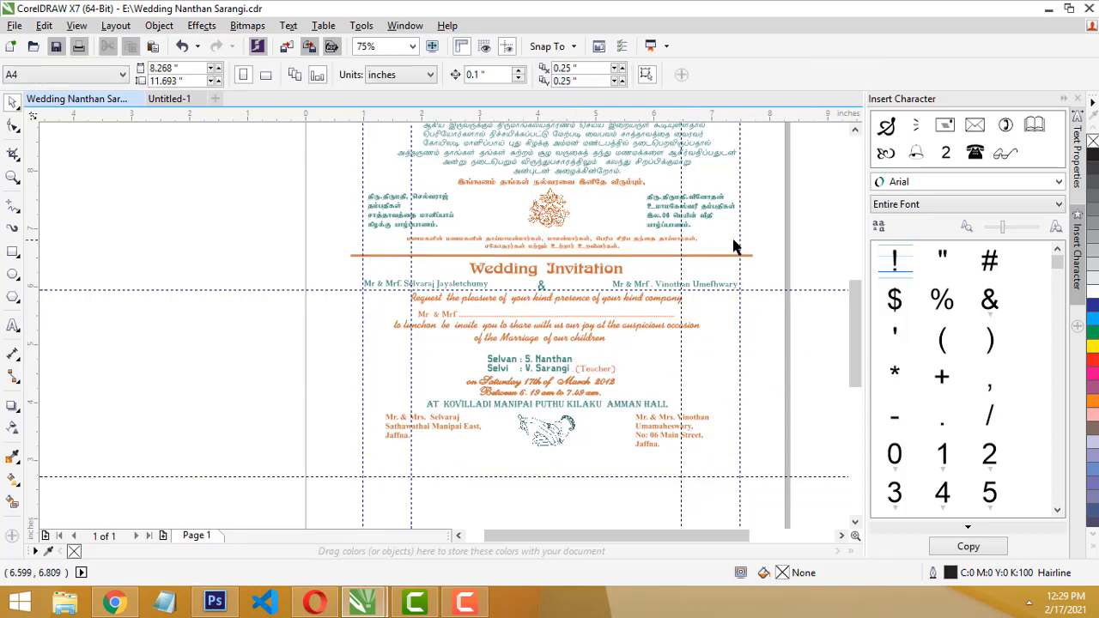
# - Examine the English parents' name line and the orange request line below the Wedding Invitation heading as grouped objects
pyautogui.moveTo(851, 304); pyautogui.dragTo(854, 282)
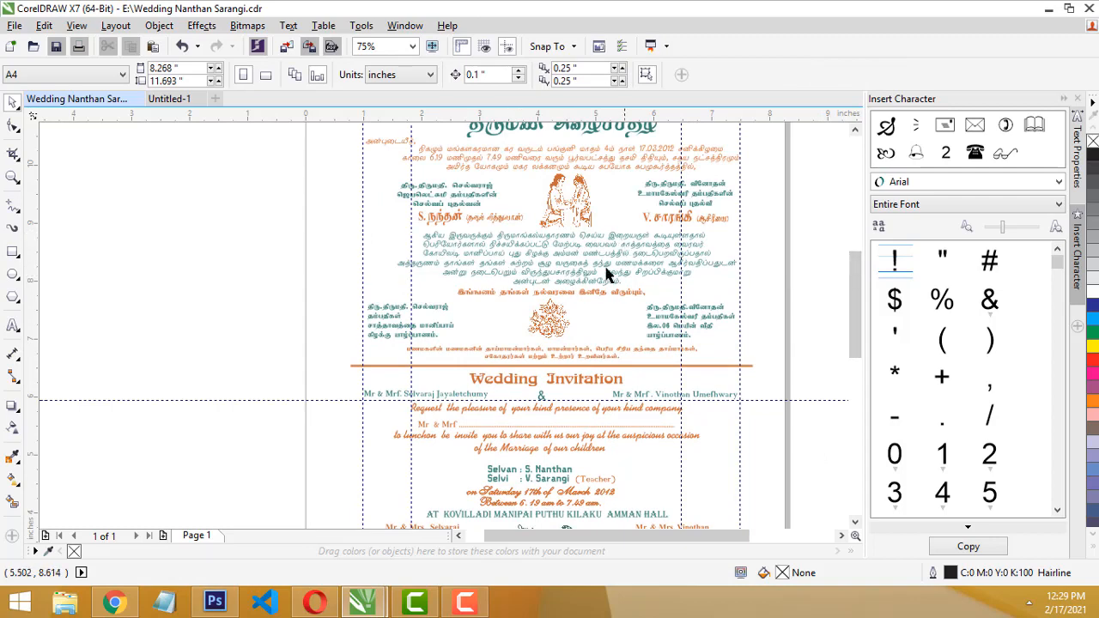
pyautogui.scroll(2, 651, 479)
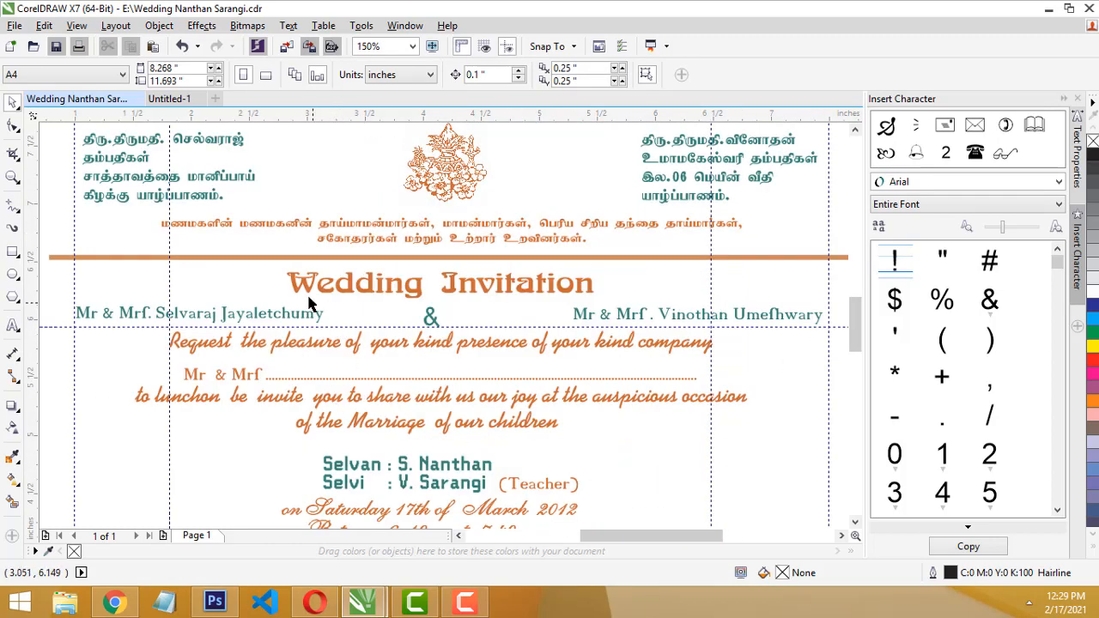
pyautogui.click(254, 318)
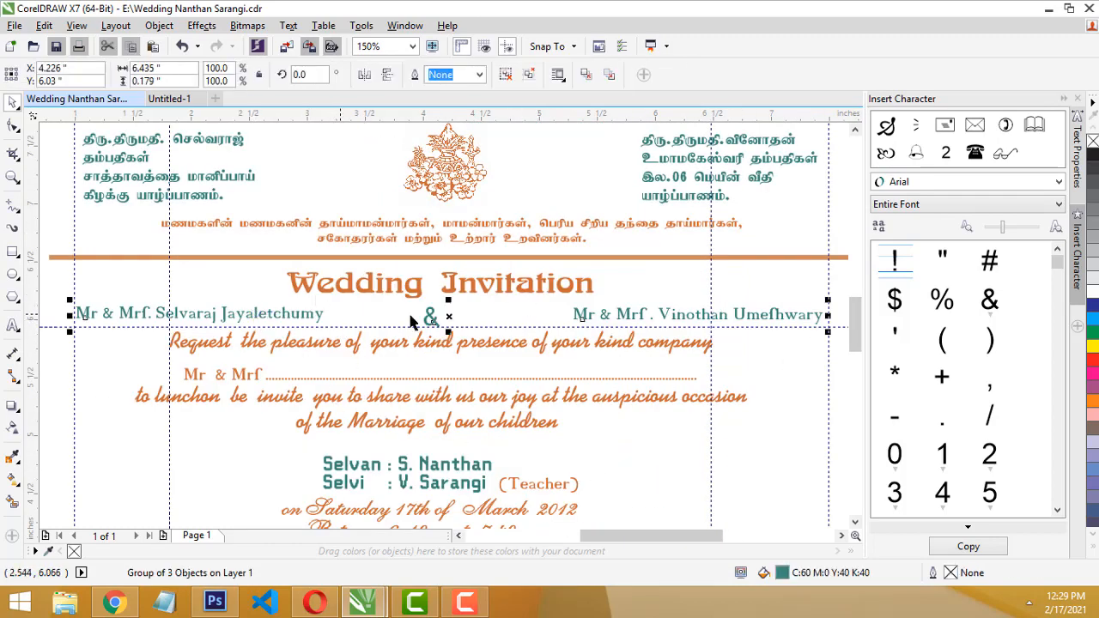
pyautogui.click(667, 325)
pyautogui.moveTo(862, 321); pyautogui.dragTo(861, 336)
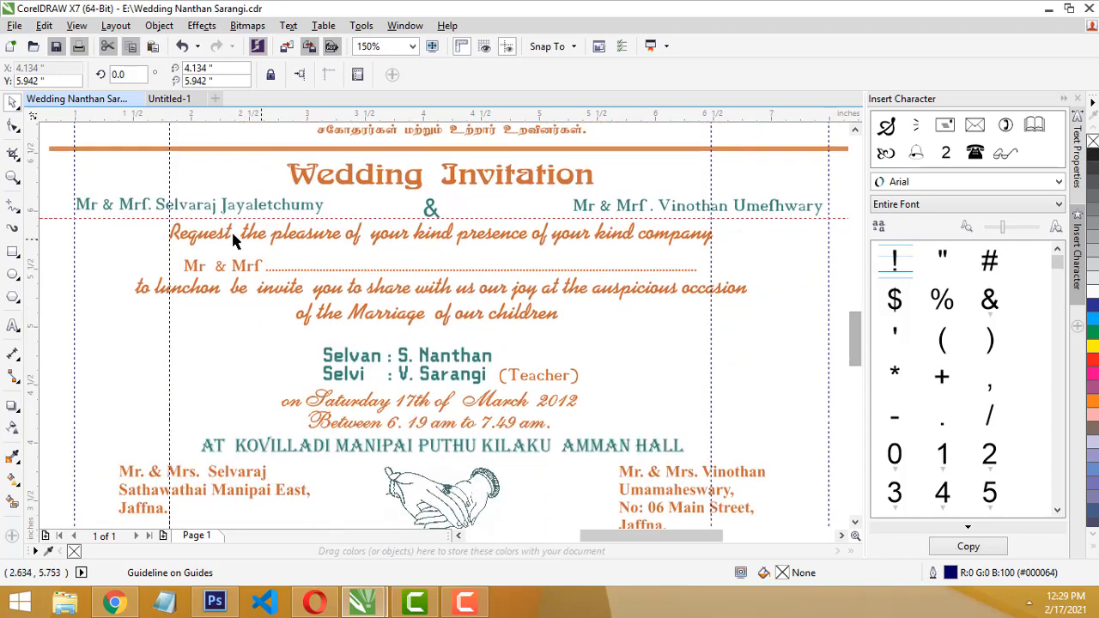
pyautogui.click(194, 232)
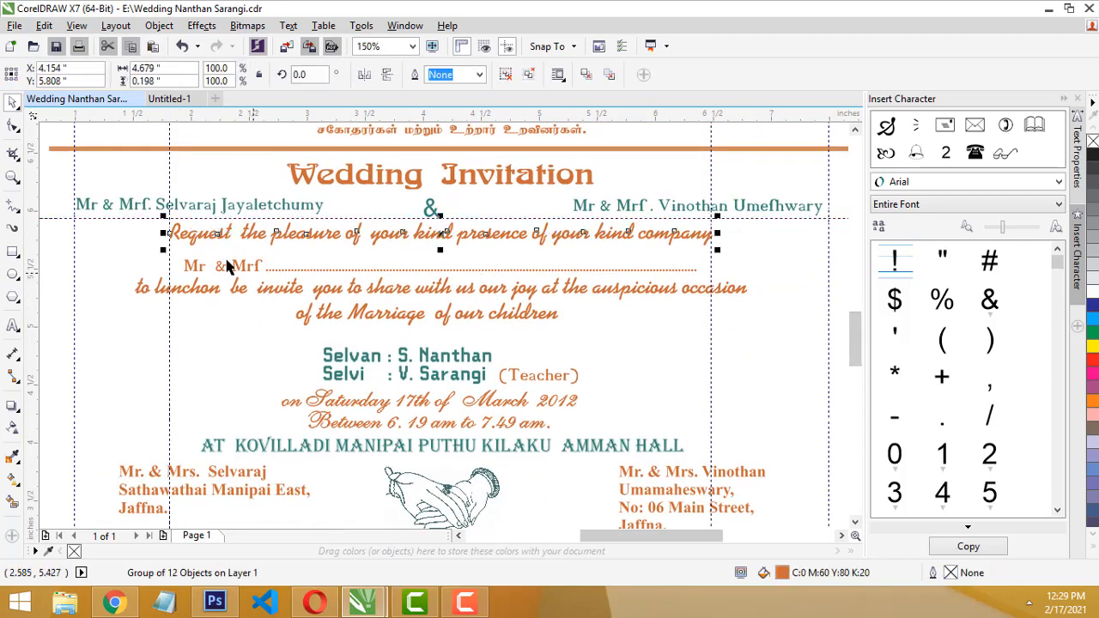
pyautogui.click(426, 340)
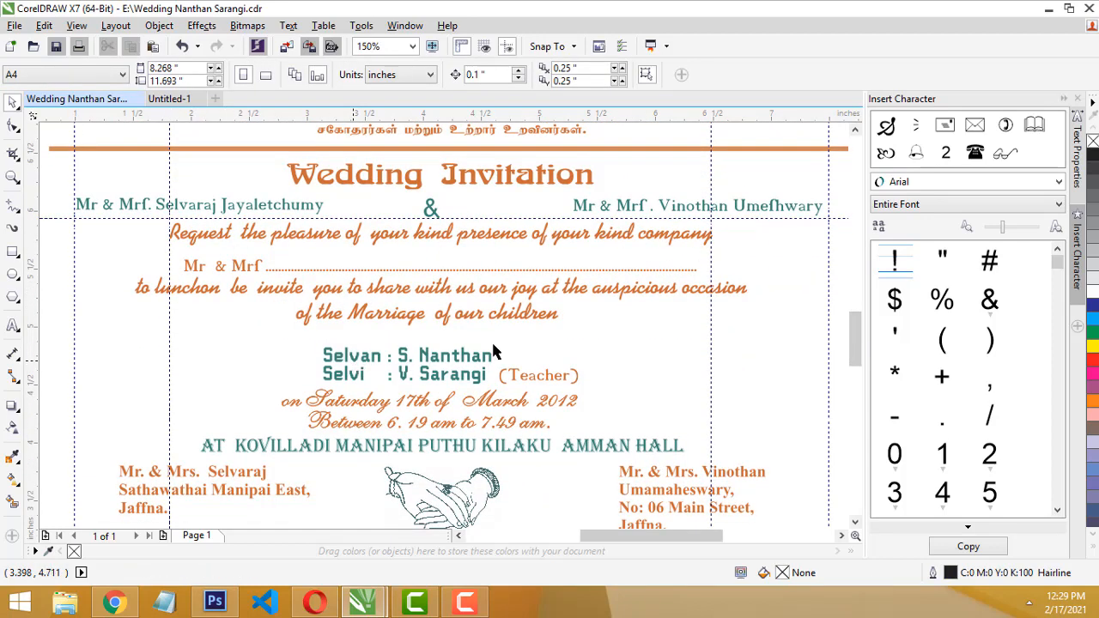
# - Examine how the Selvan and Selvi name lines are built, and recheck the grouped parents' name line above them
pyautogui.click(432, 354)
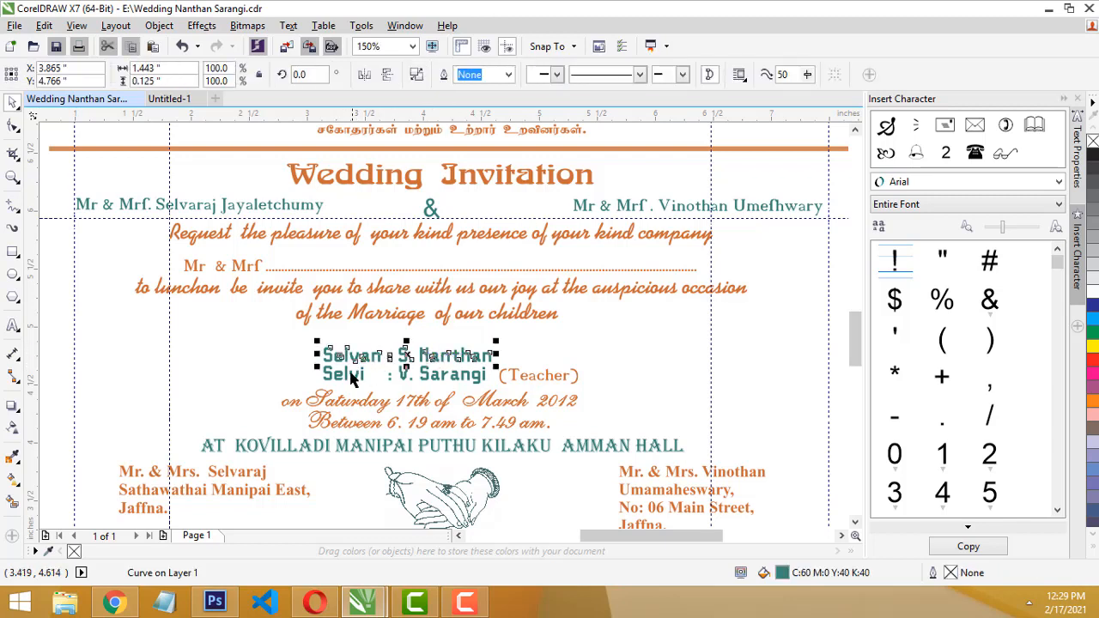
pyautogui.click(352, 374)
pyautogui.click(438, 375)
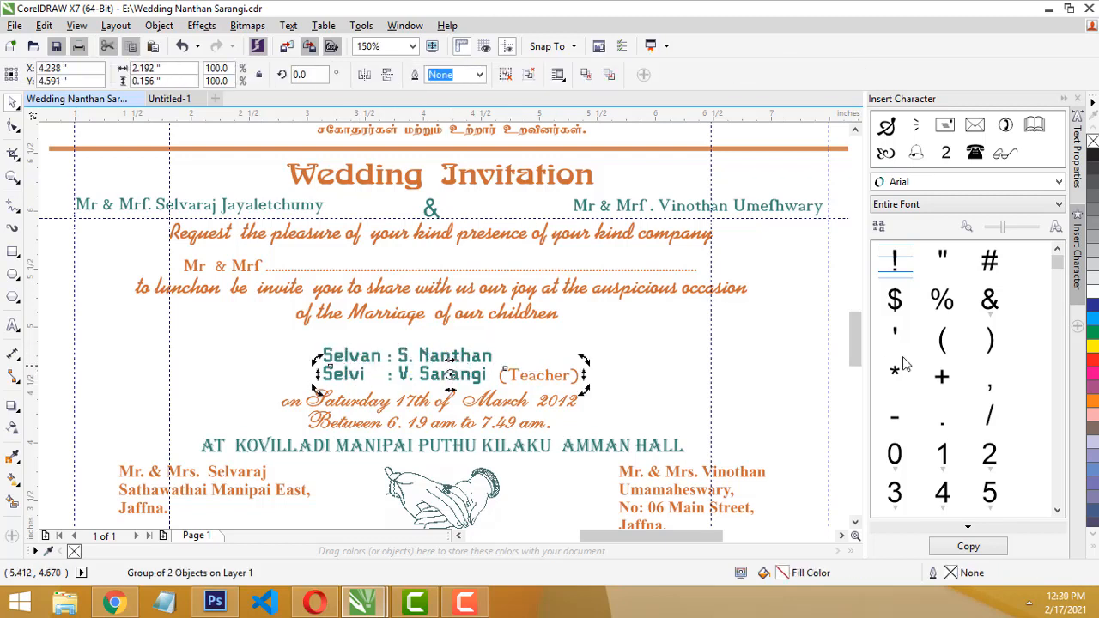
pyautogui.moveTo(857, 361)
pyautogui.mouseDown()
pyautogui.moveTo(850, 290)
pyautogui.moveTo(852, 340)
pyautogui.moveTo(853, 329)
pyautogui.mouseUp()
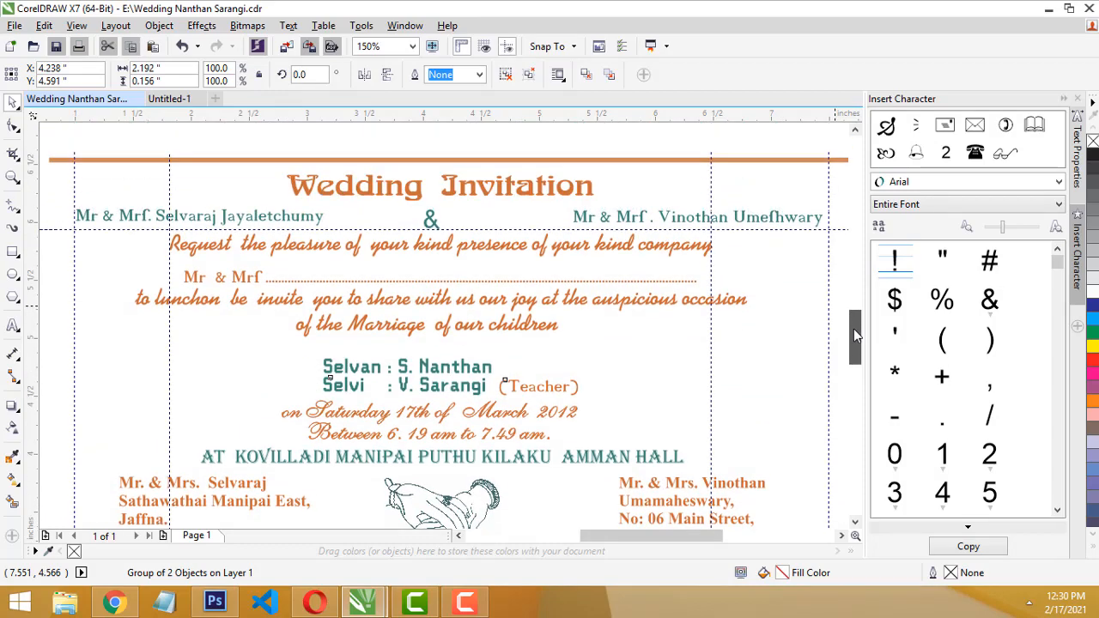
pyautogui.click(206, 223)
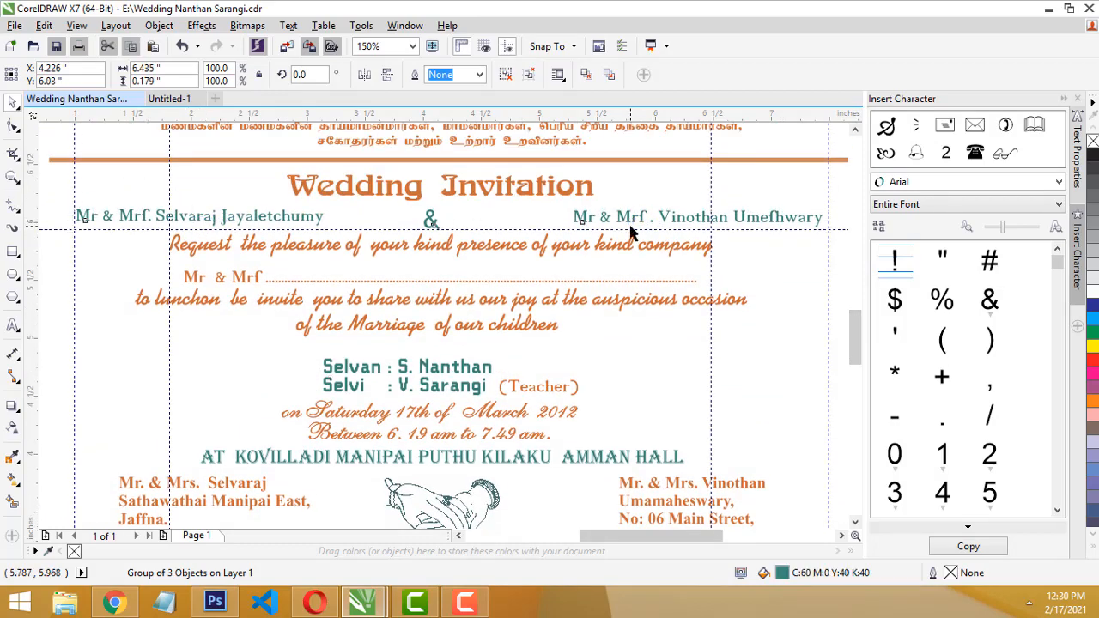
pyautogui.press('Escape')
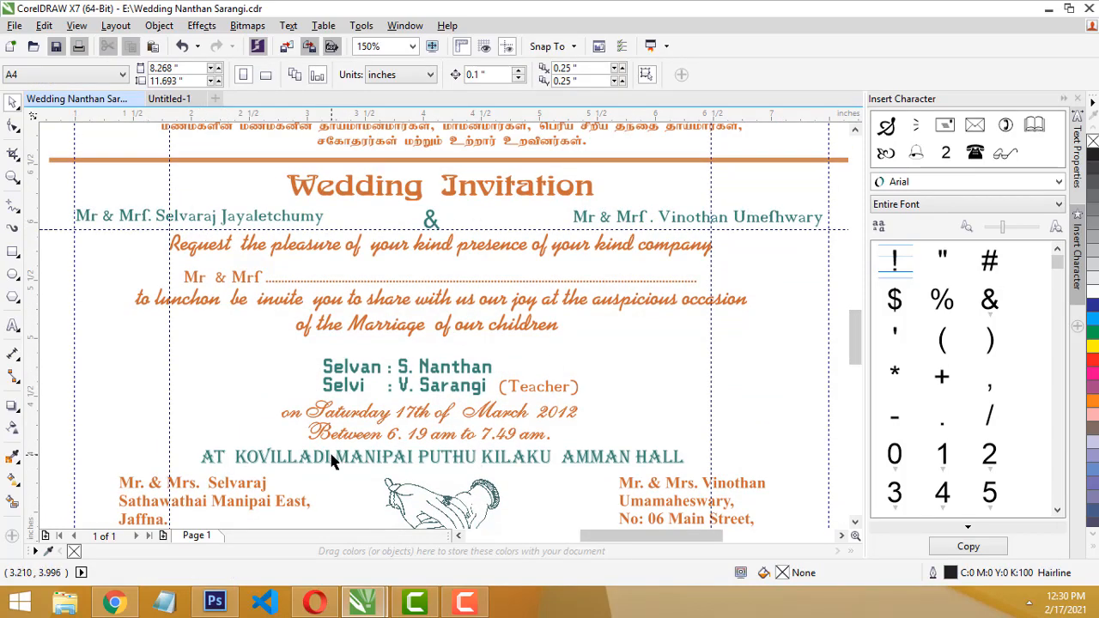
# - Examine the orange date and time lines, the green venue line and the clasped-hands illustration as separate objects
pyautogui.click(367, 420)
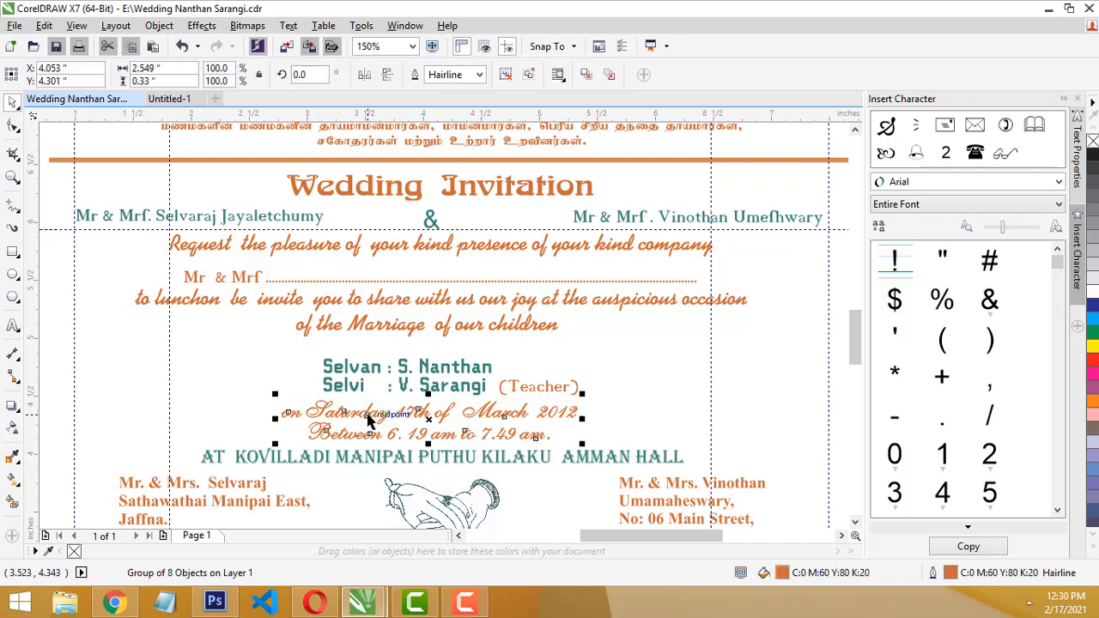
pyautogui.moveTo(853, 354); pyautogui.dragTo(854, 374)
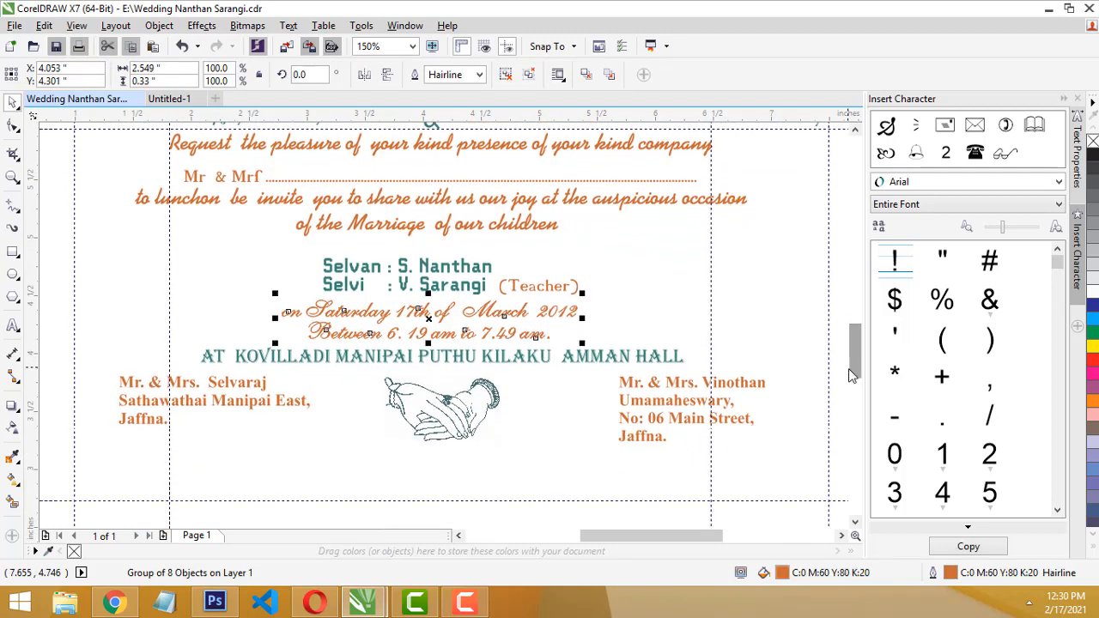
pyautogui.click(401, 361)
pyautogui.click(440, 419)
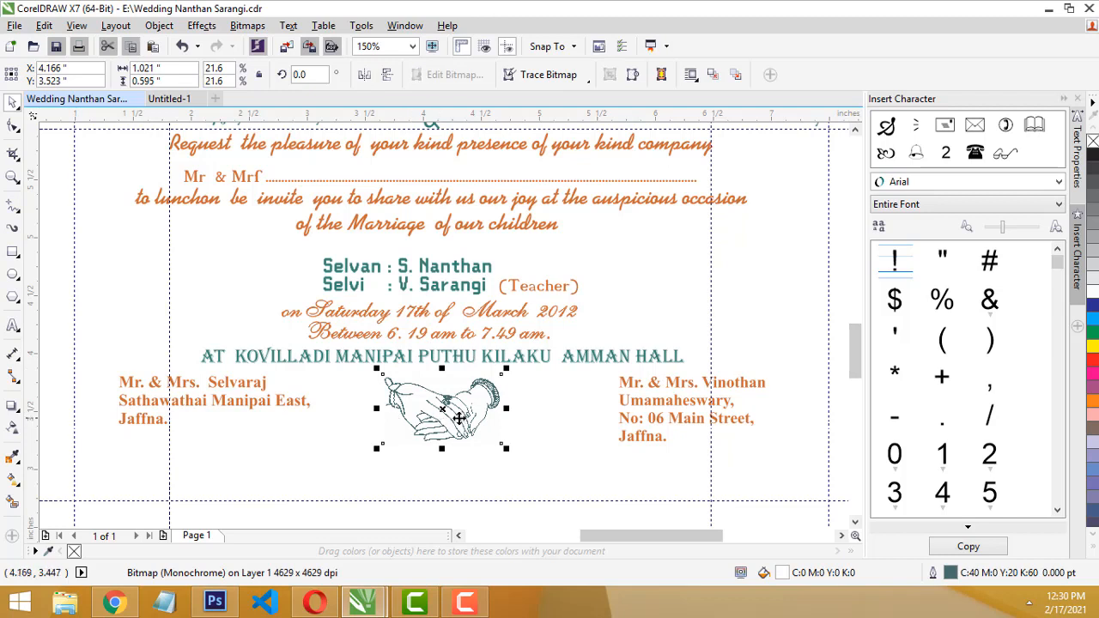
pyautogui.click(426, 411)
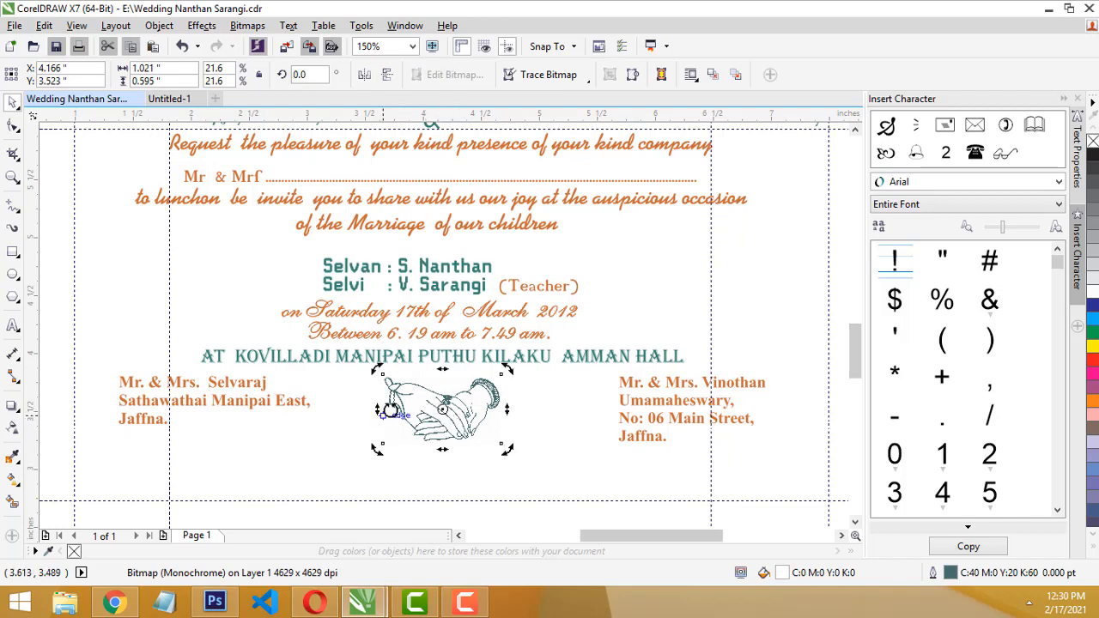
pyautogui.click(556, 451)
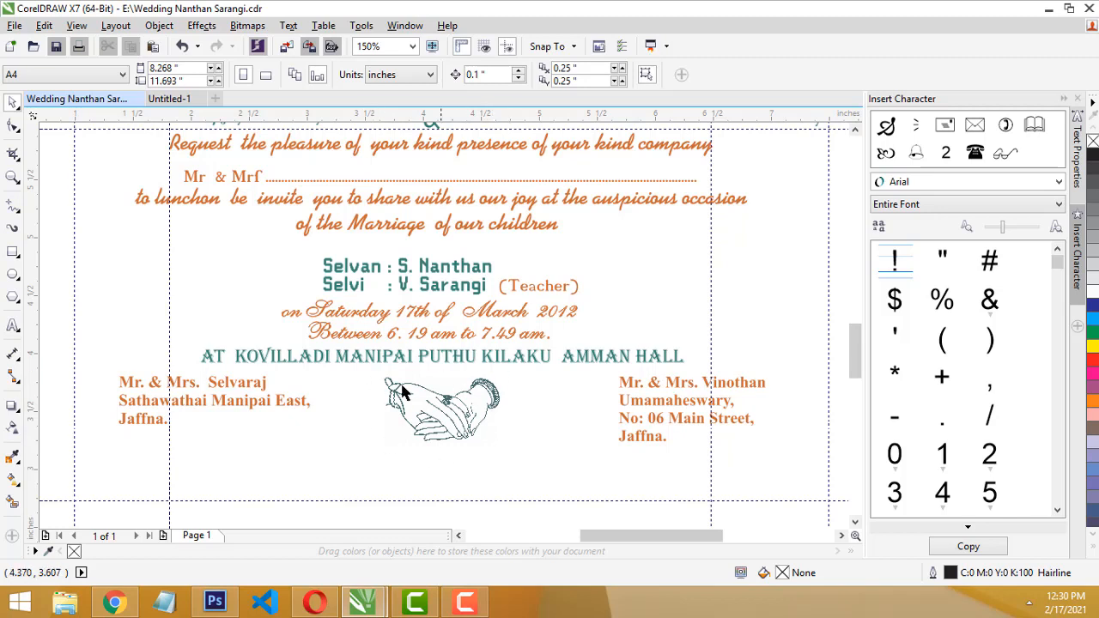
pyautogui.click(430, 415)
pyautogui.click(282, 359)
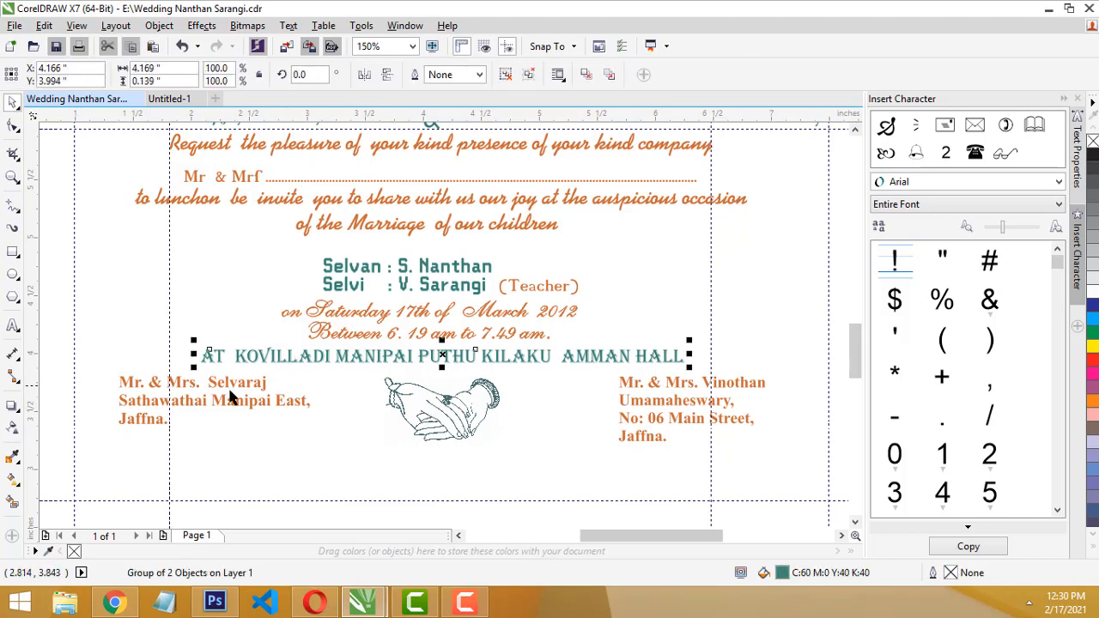
pyautogui.click(361, 421)
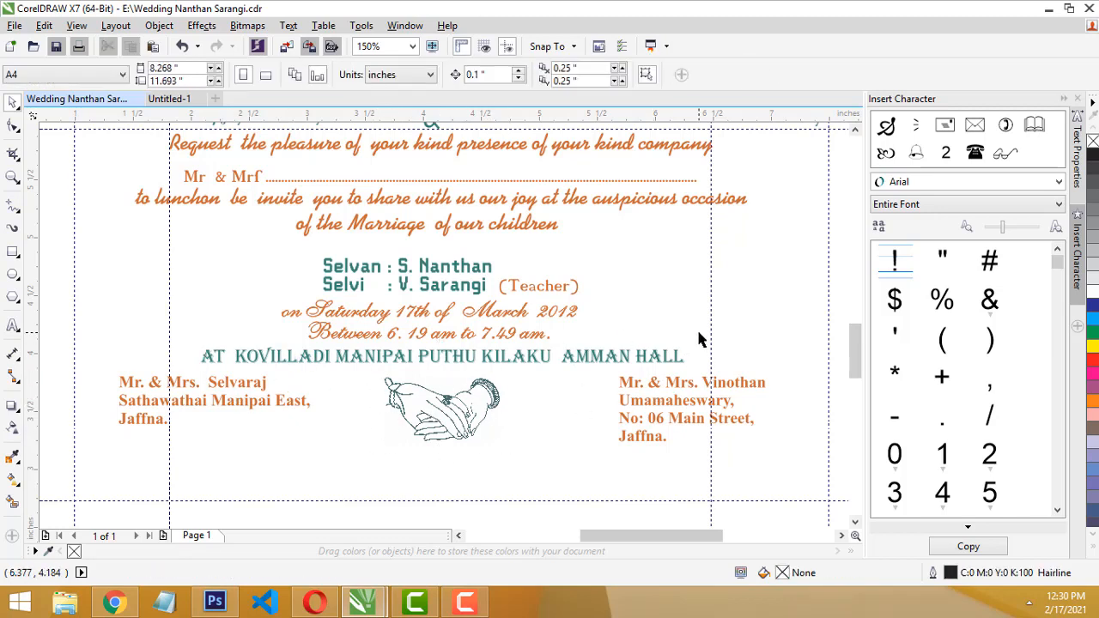
# - Review the complete card layout from the English section back up to the Tamil title
pyautogui.scroll(-1, 718, 290)
pyautogui.scroll(1, 718, 290)
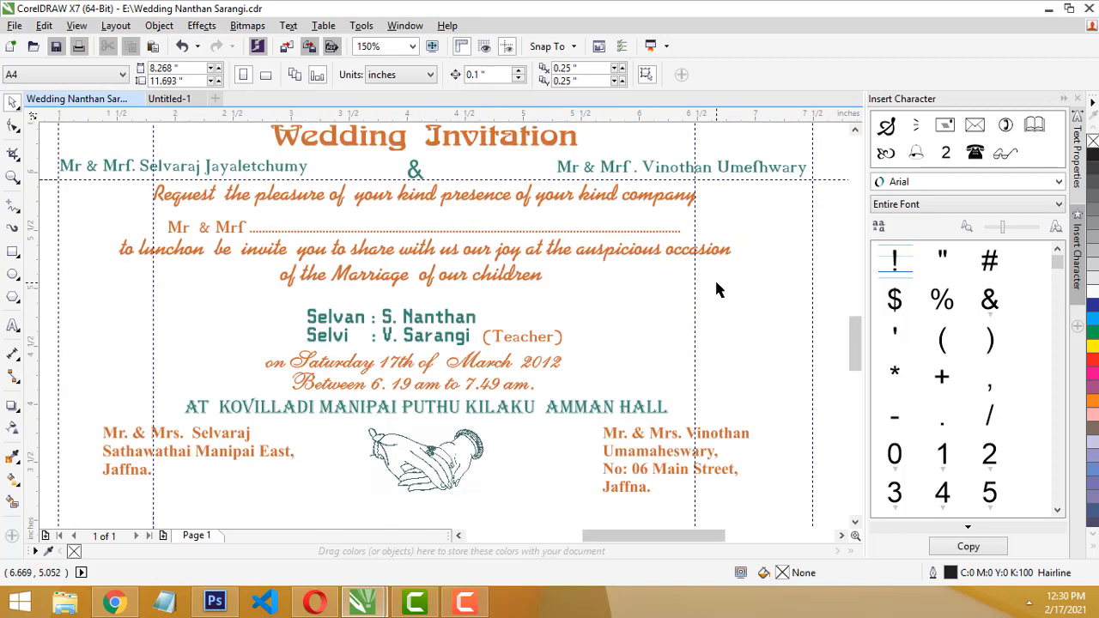
pyautogui.scroll(-1, 550, 301)
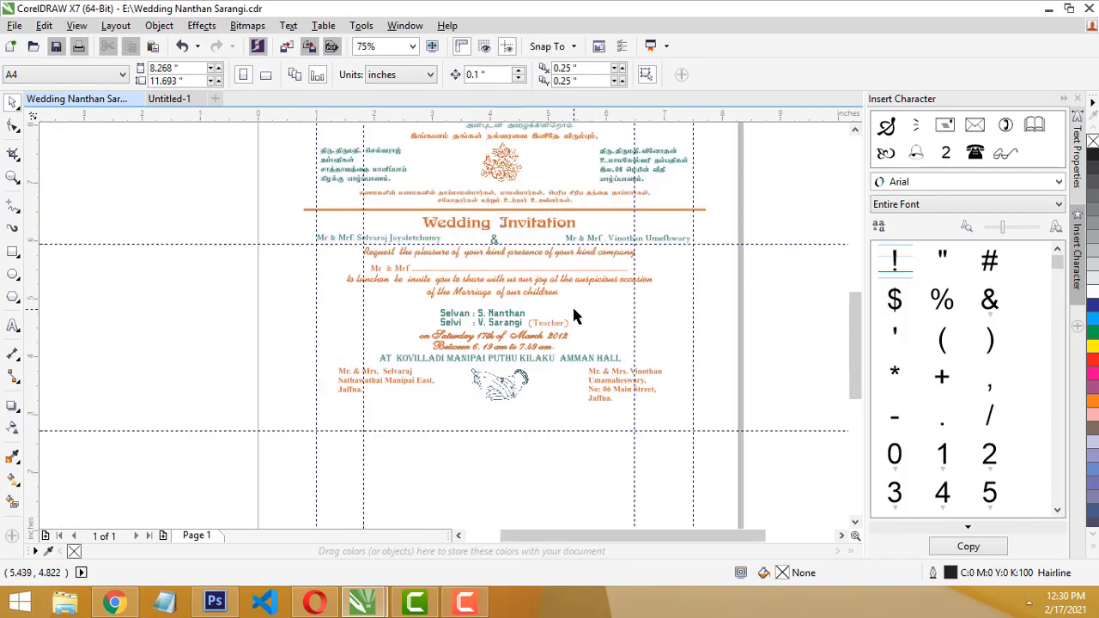
pyautogui.scroll(1, 749, 322)
pyautogui.scroll(-1, 748, 322)
pyautogui.scroll(1, 433, 330)
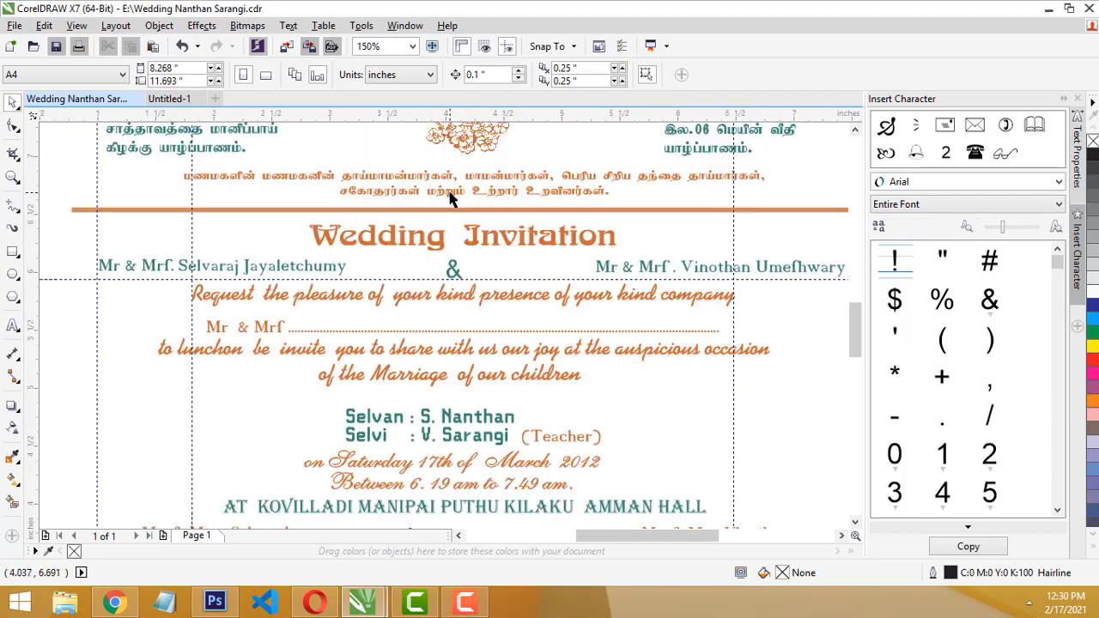
pyautogui.scroll(-1, 464, 213)
pyautogui.moveTo(859, 361); pyautogui.dragTo(850, 300)
pyautogui.click(465, 603)
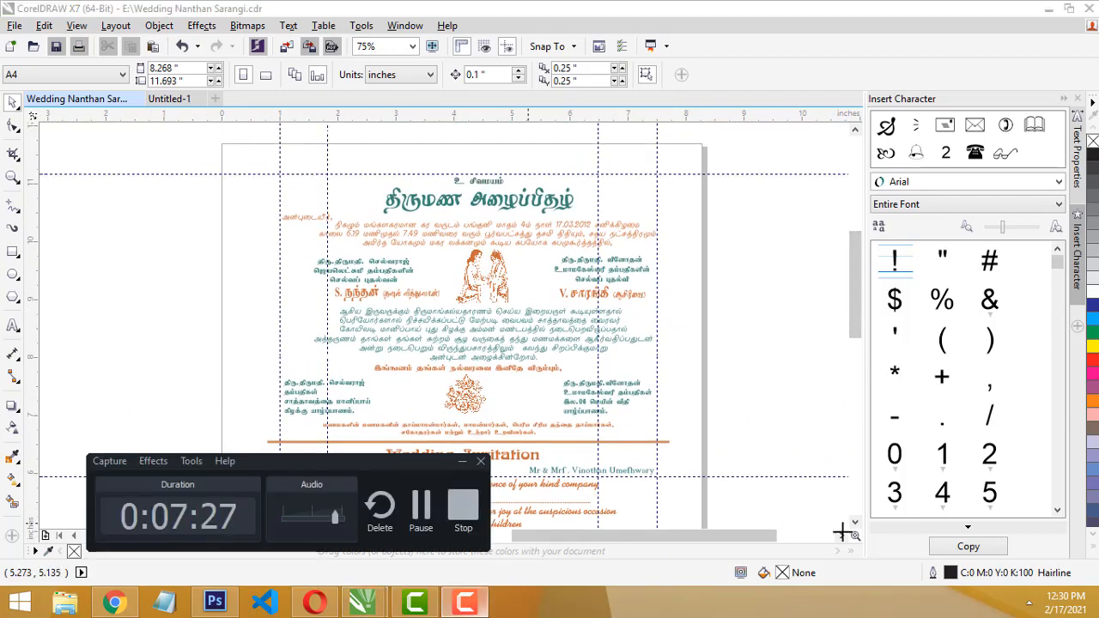